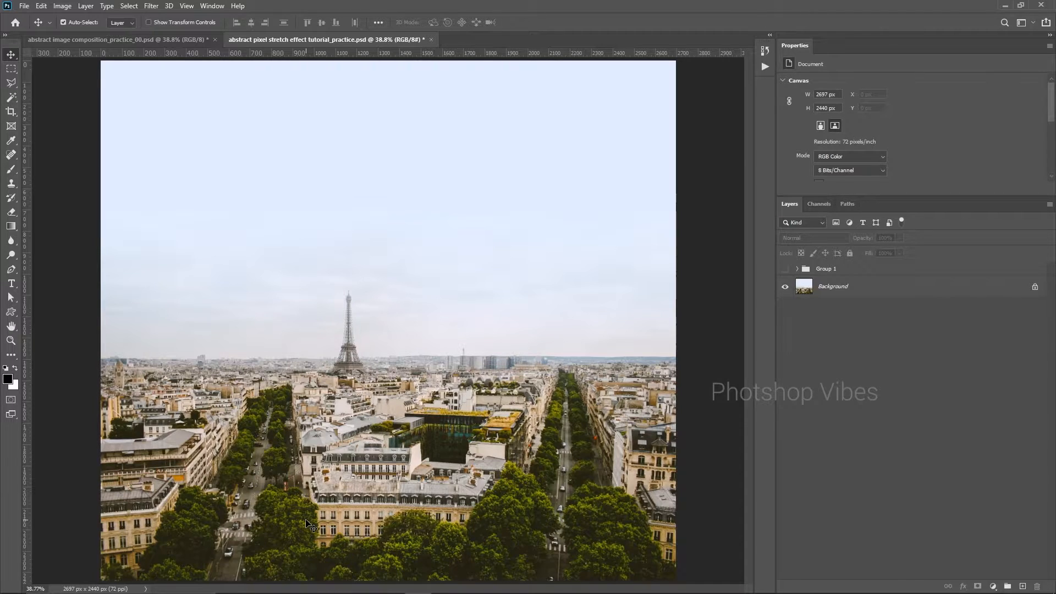
Examine the city photo's individual pixels and check its width, height and resolution in the image size settings.
scroll(293, 540, up, 10)
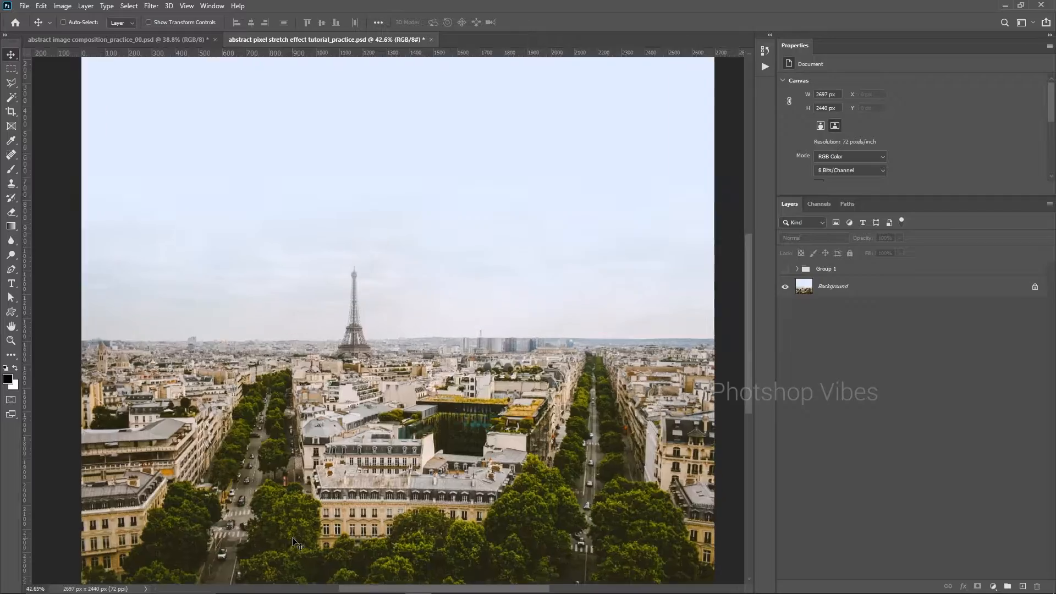
scroll(306, 460, up, 15)
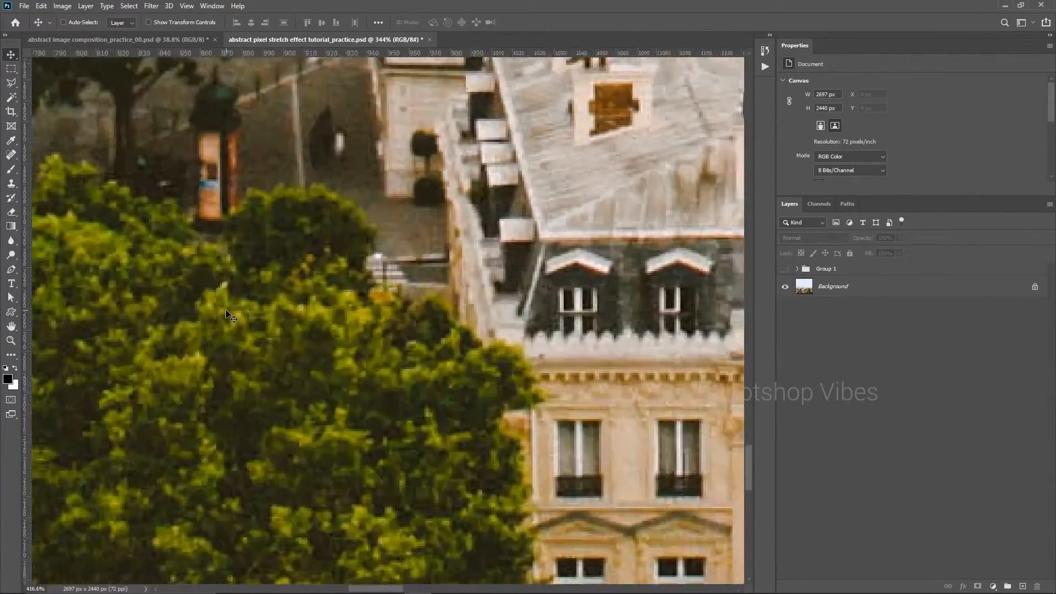
scroll(320, 354, up, 4)
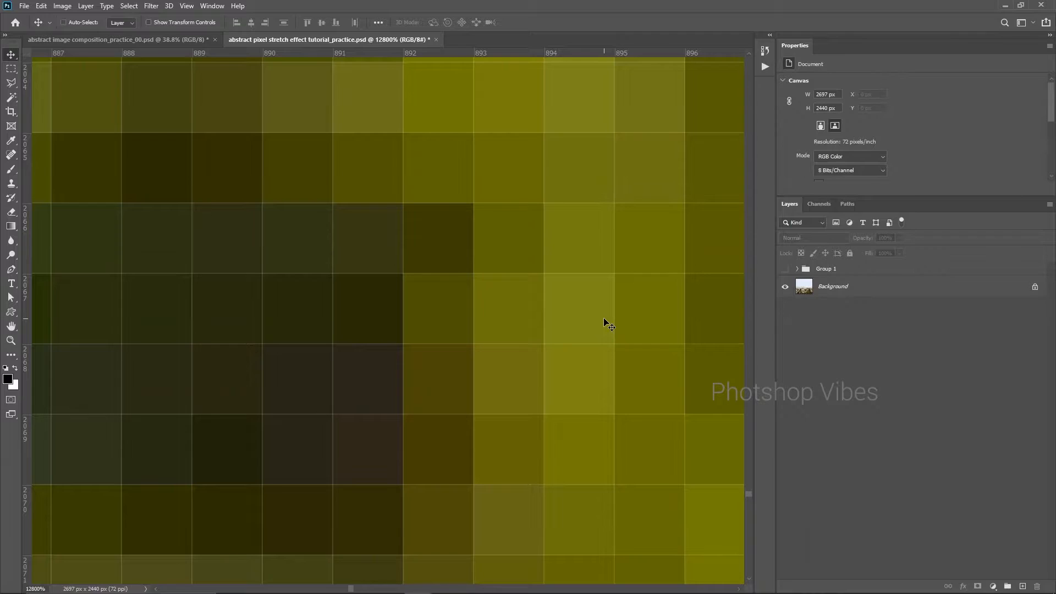
key(ctrl+alt+i)
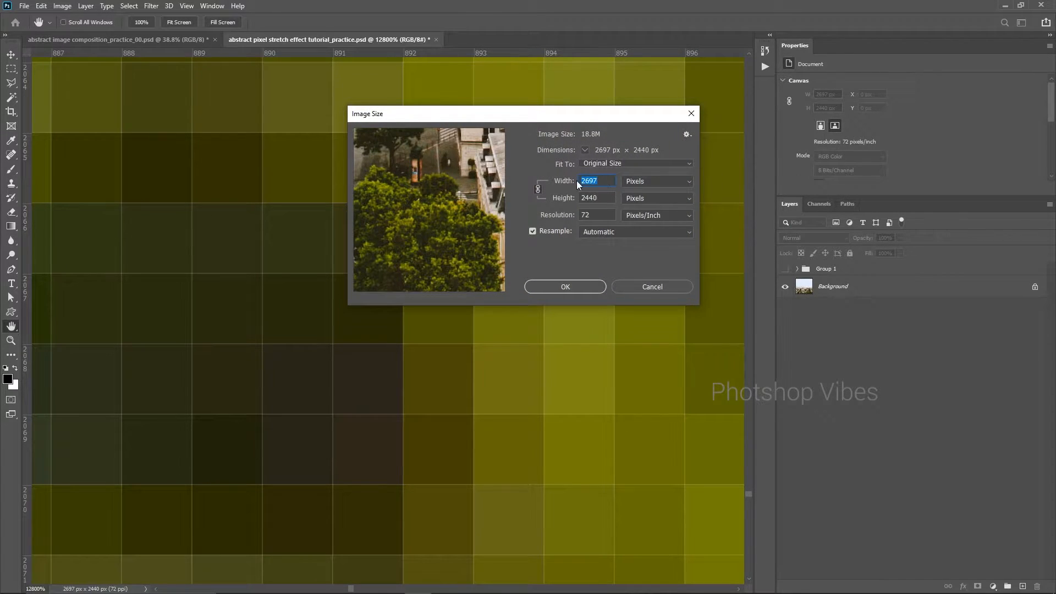
drag(605, 199, 569, 203)
click(604, 213)
click(558, 288)
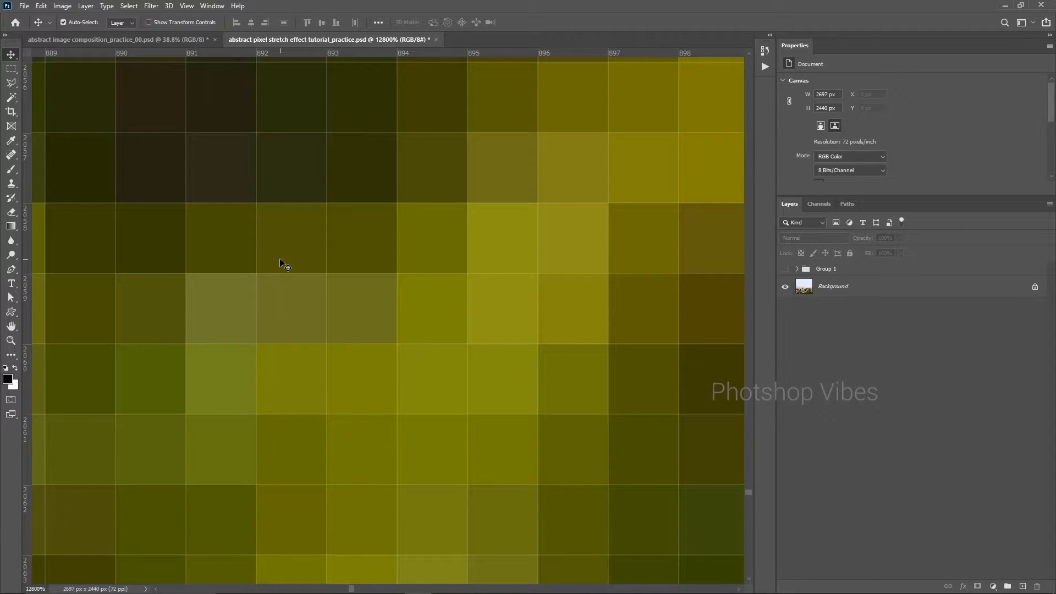
Select a single row of pixels across the shuttered windows of the central building with the Single Row Marquee tool.
drag(11, 68, 61, 90)
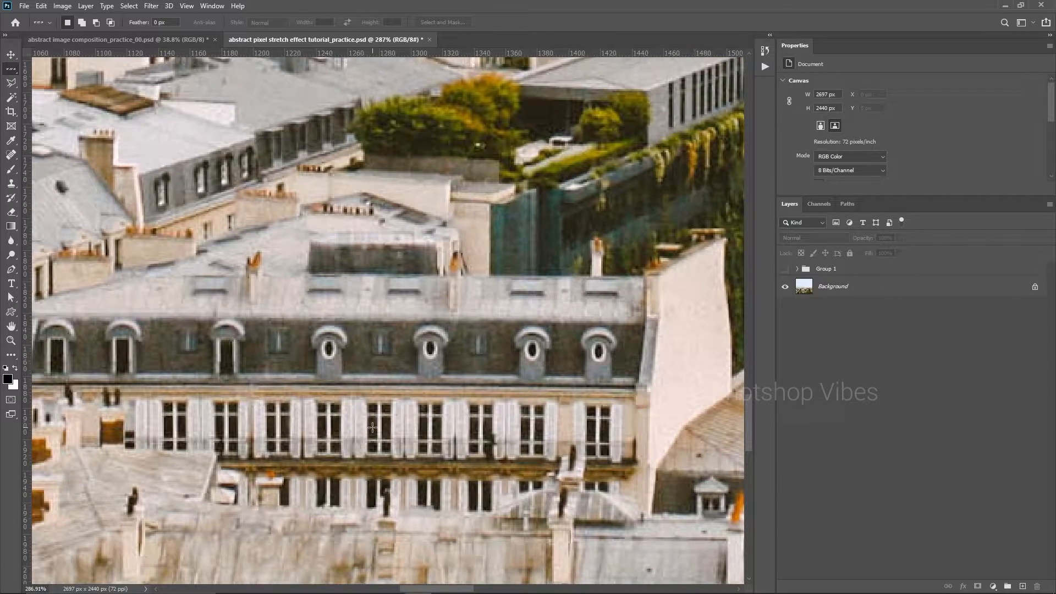
key(ctrl+0)
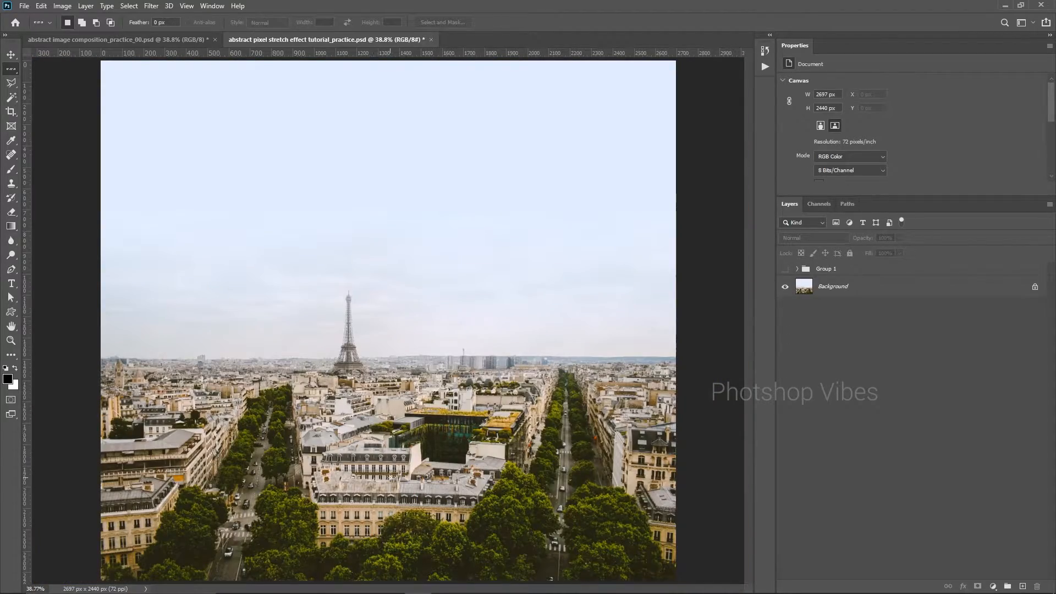
scroll(391, 477, up, 5)
scroll(374, 467, up, 4)
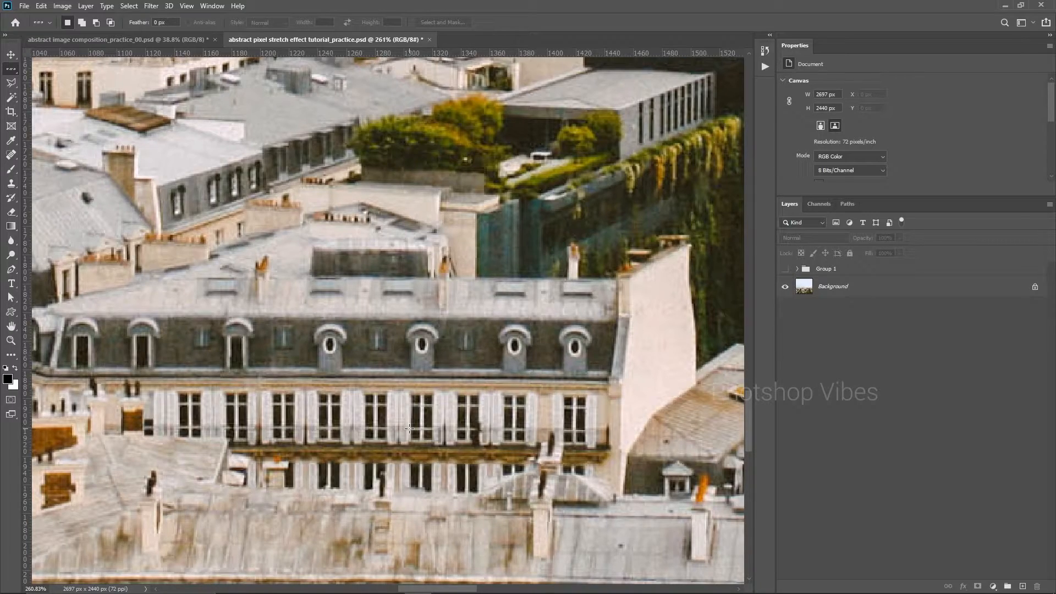
scroll(375, 423, up, 5)
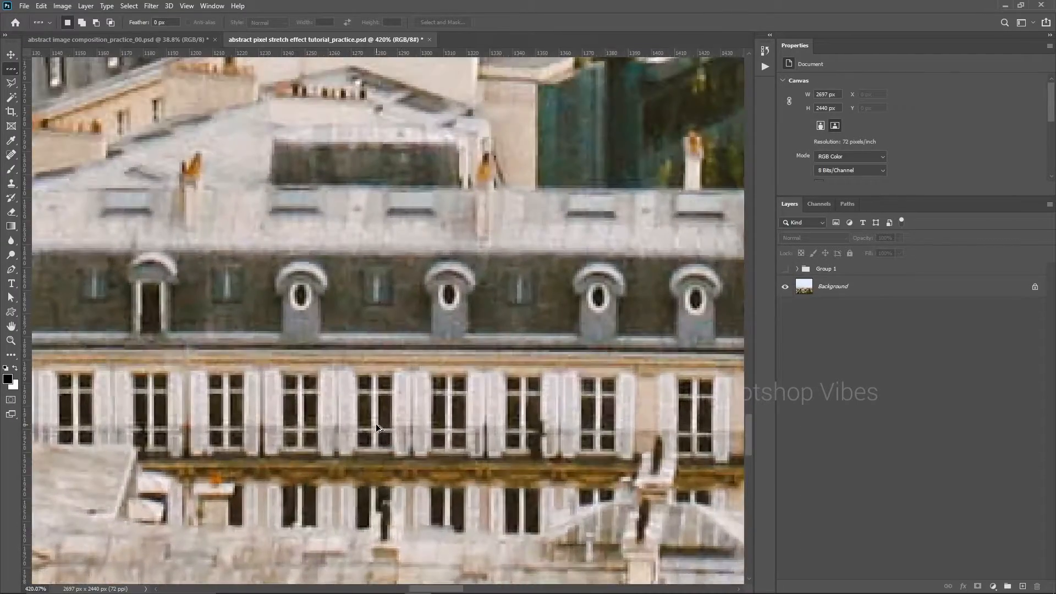
right_click(14, 68)
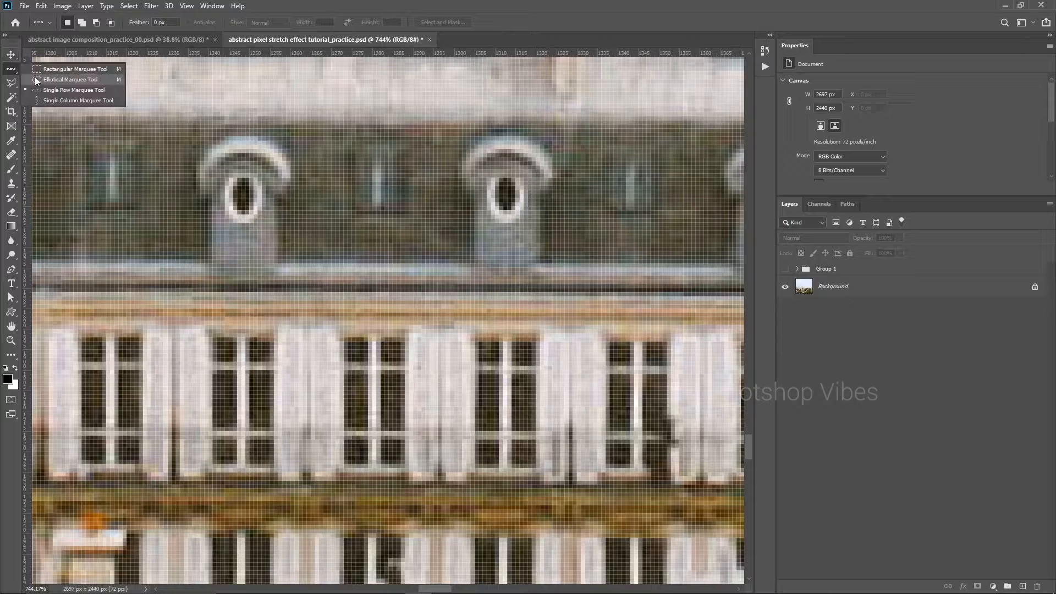
click(83, 91)
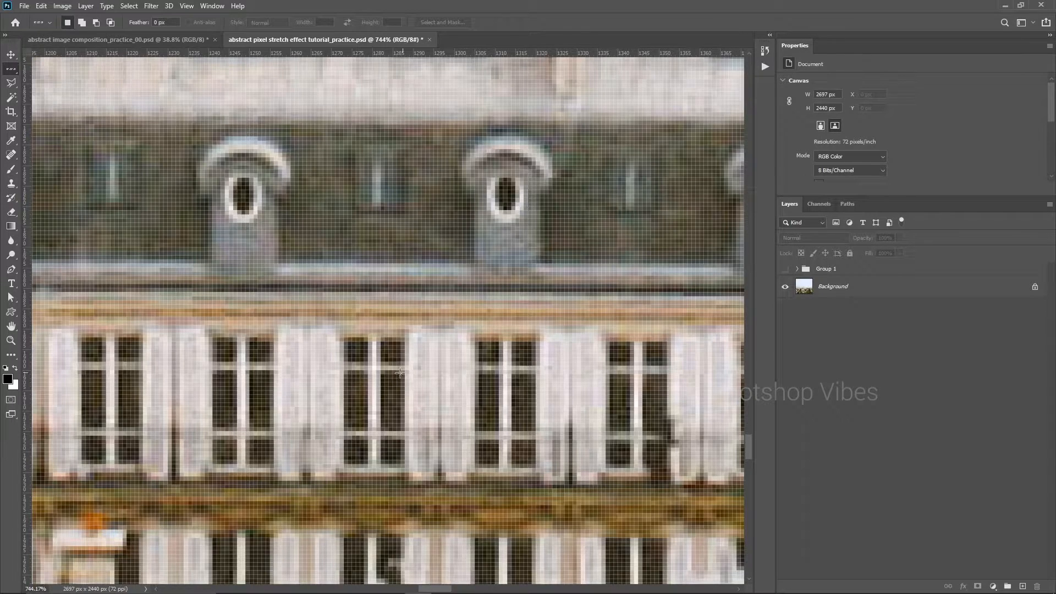
scroll(391, 391, up, 5)
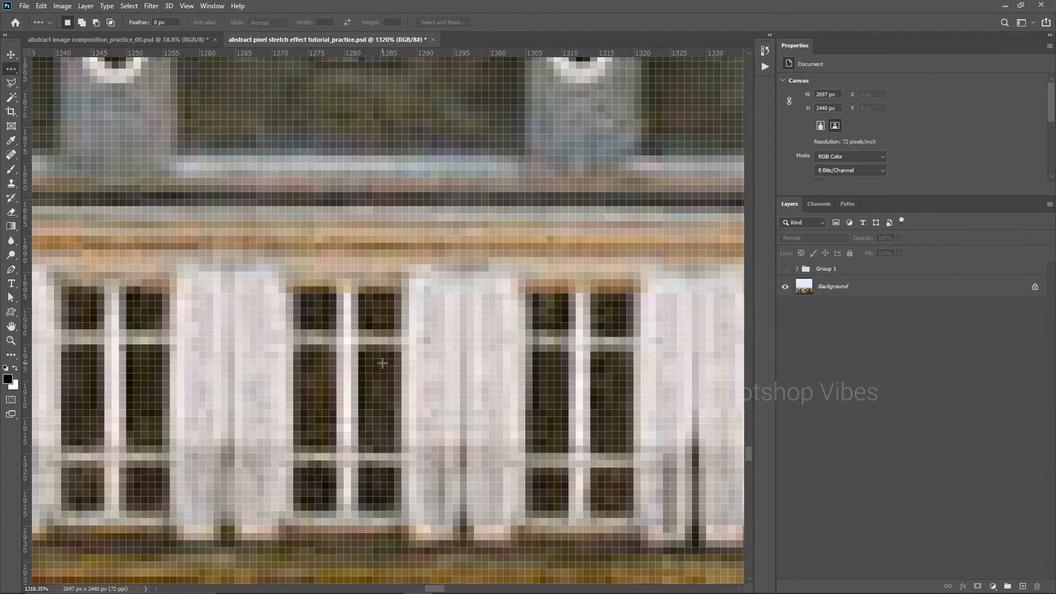
click(381, 362)
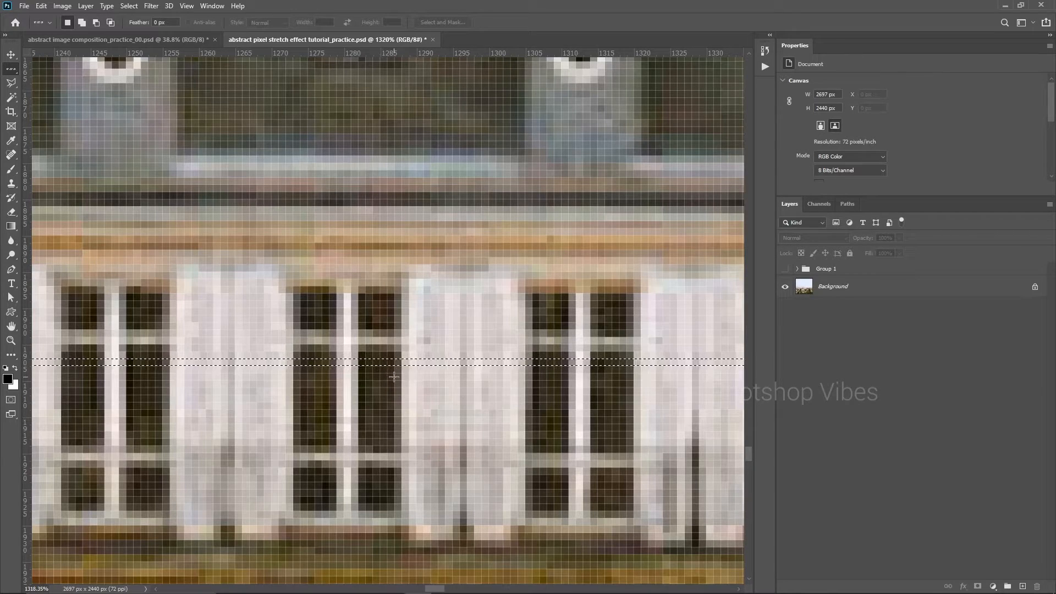
Copy the selected pixel row from the Background layer onto its own layer.
scroll(378, 374, up, 3)
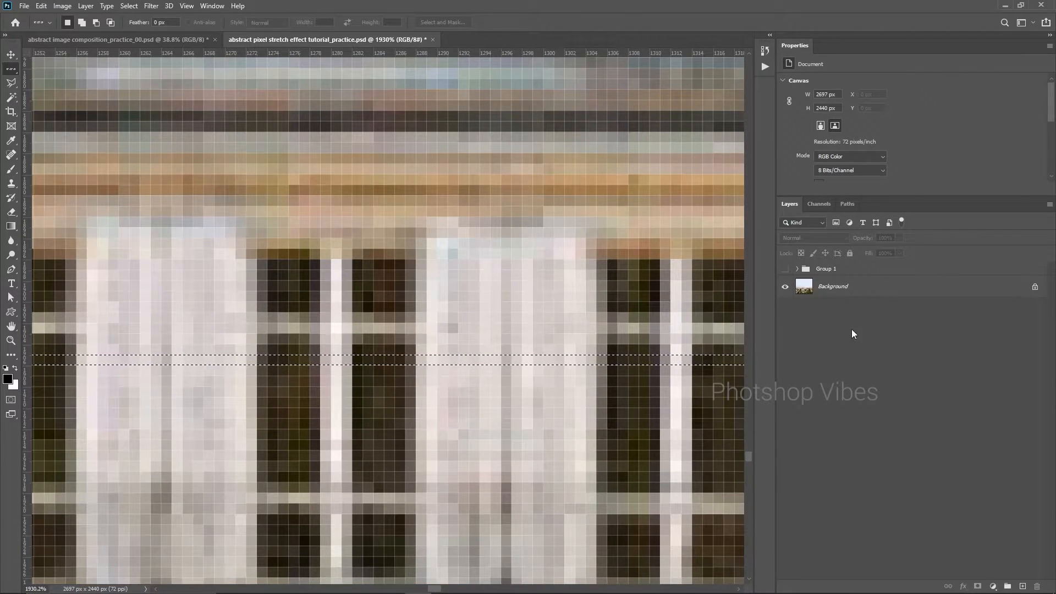
click(880, 286)
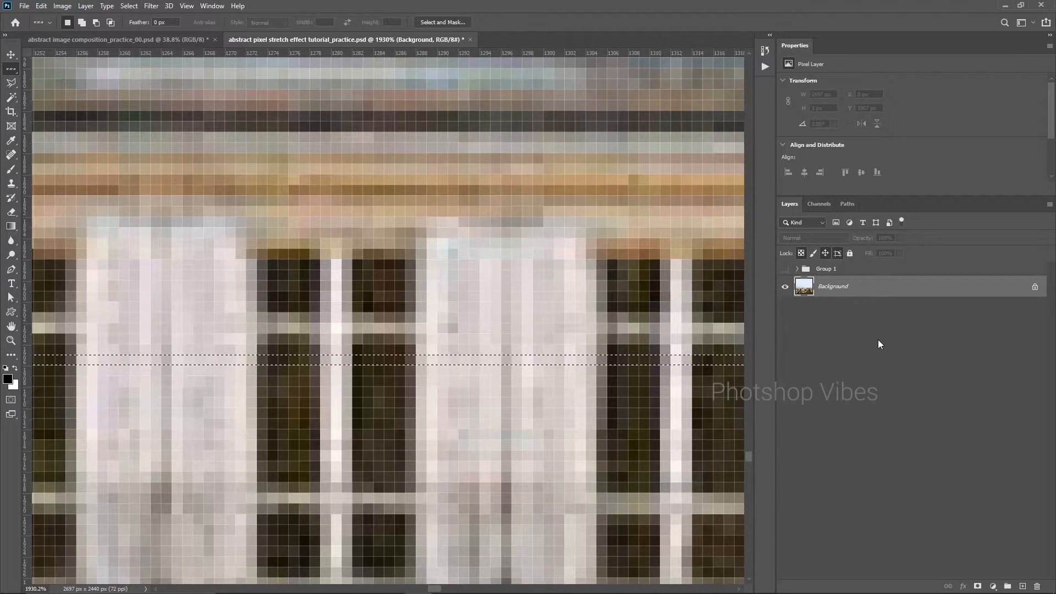
key(ctrl+j)
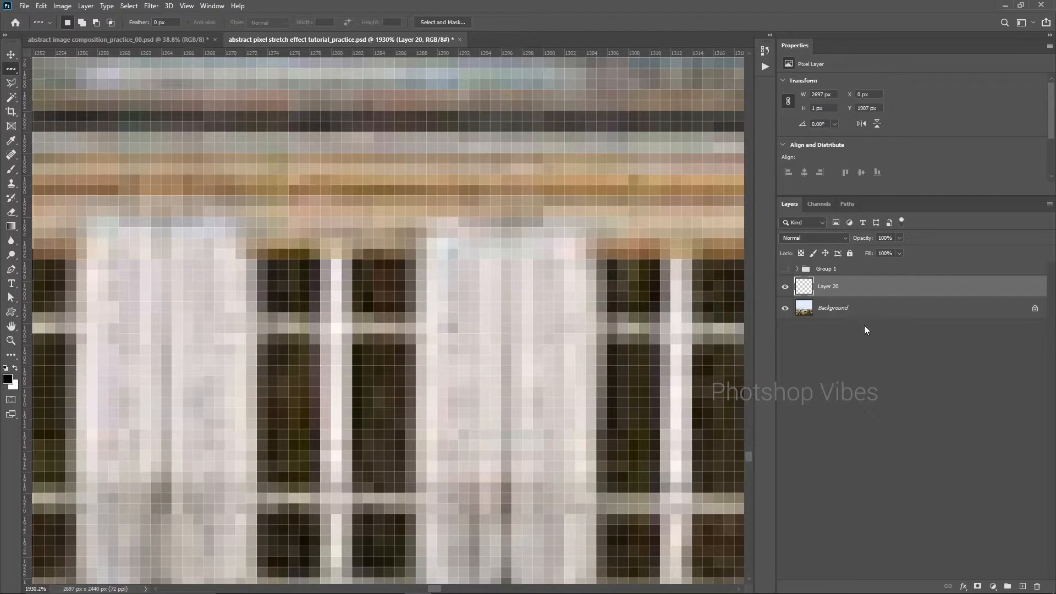
Add a new layer directly above the Background and fill it with black.
click(844, 310)
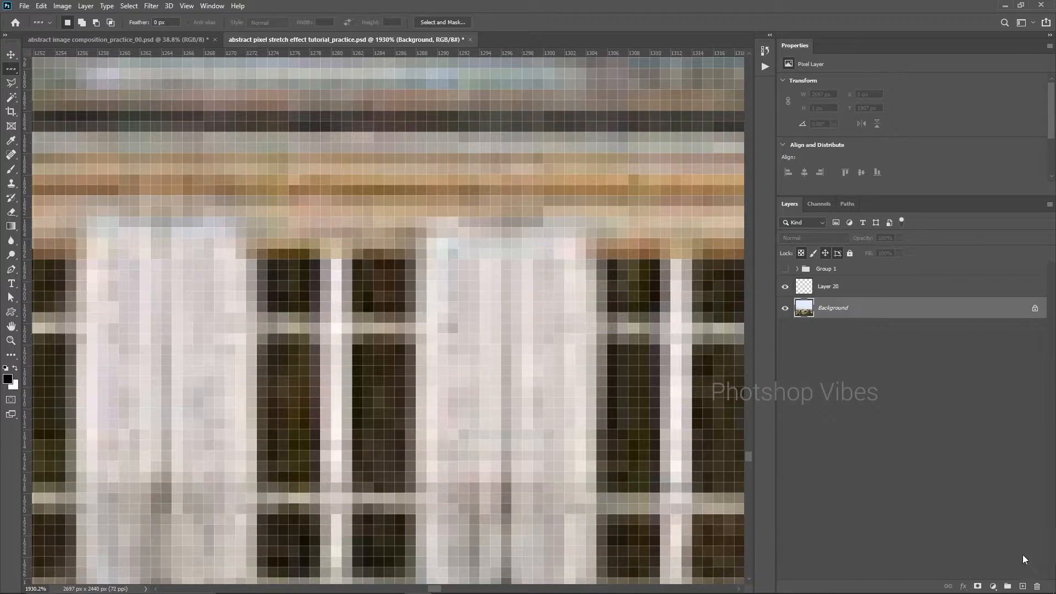
click(1023, 586)
key(alt+BackSpace)
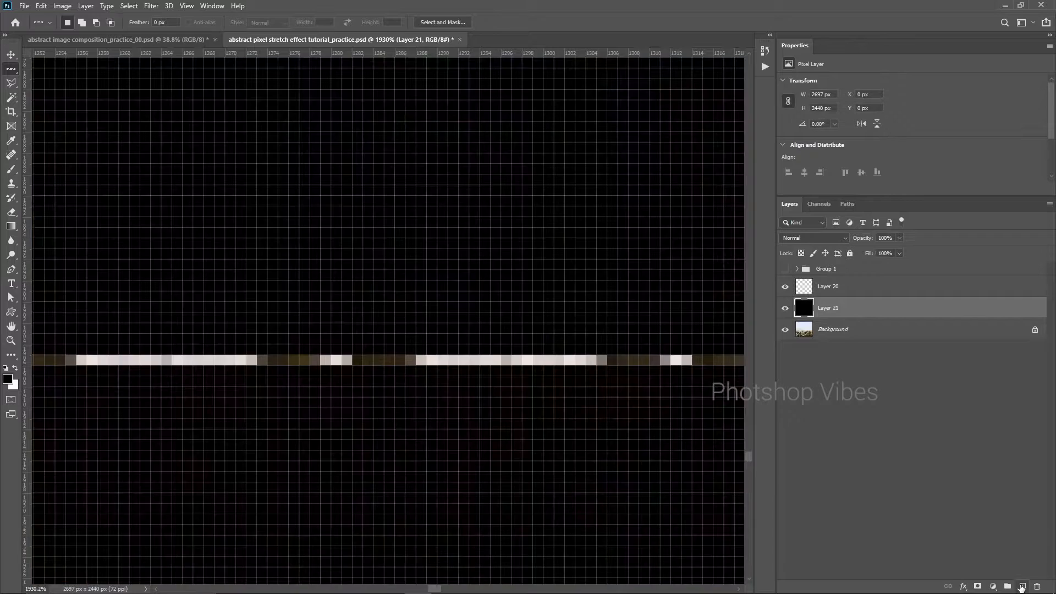
Draw a rectangular selection about 308 by 53 px around the shuttered-window section of the copied pixel row.
key(ctrl+0)
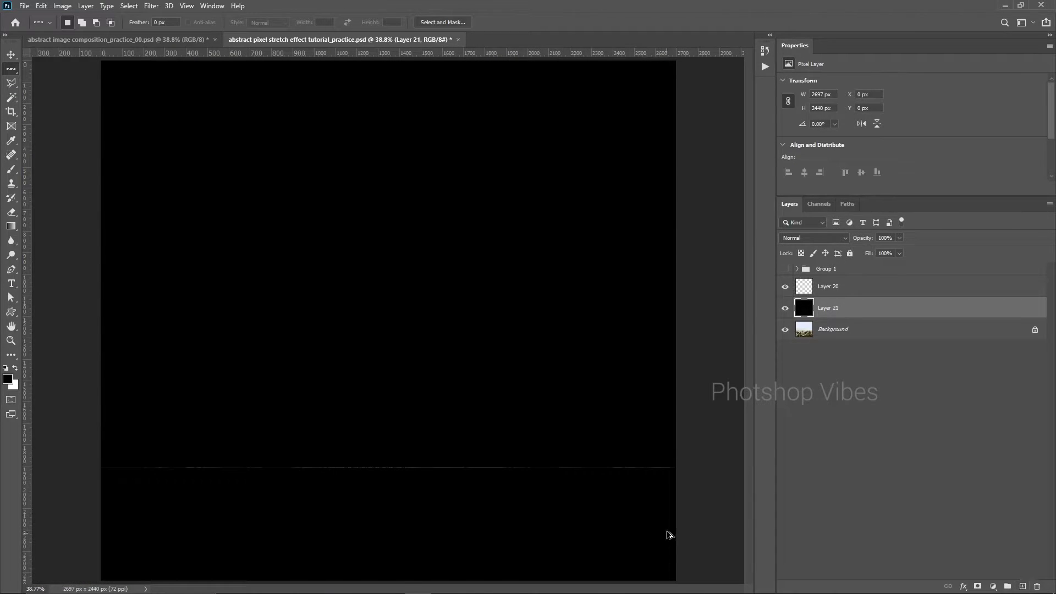
scroll(418, 503, up, 6)
scroll(165, 418, up, 2)
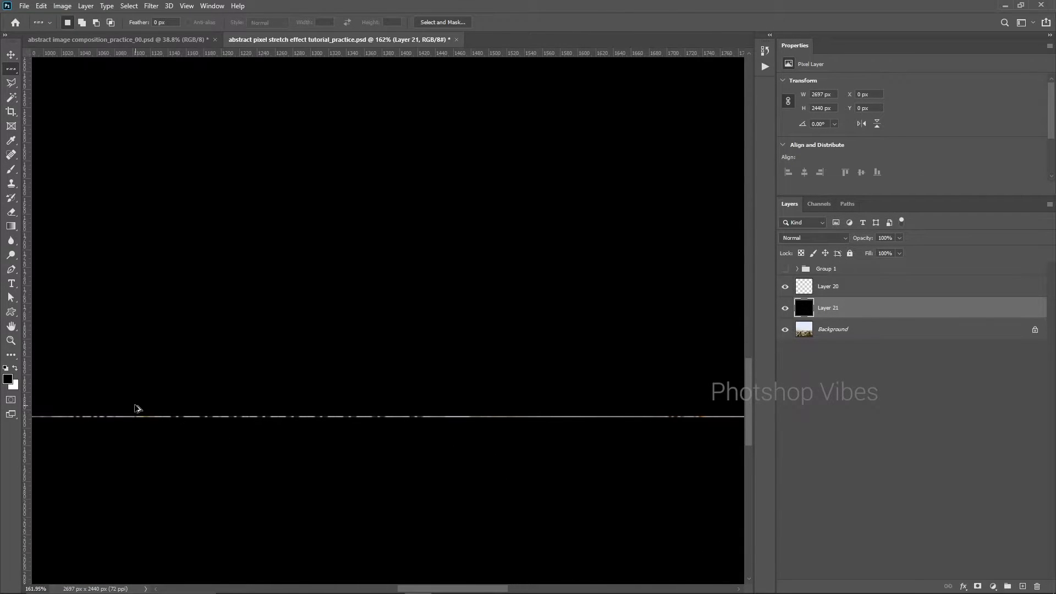
scroll(198, 415, up, 1)
drag(234, 457, 355, 435)
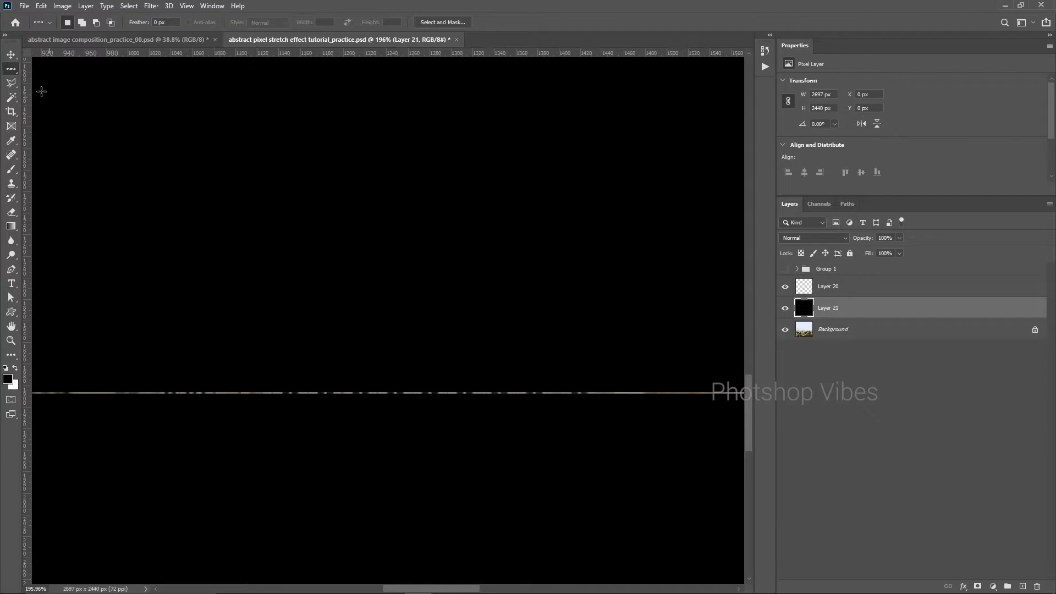
right_click(11, 70)
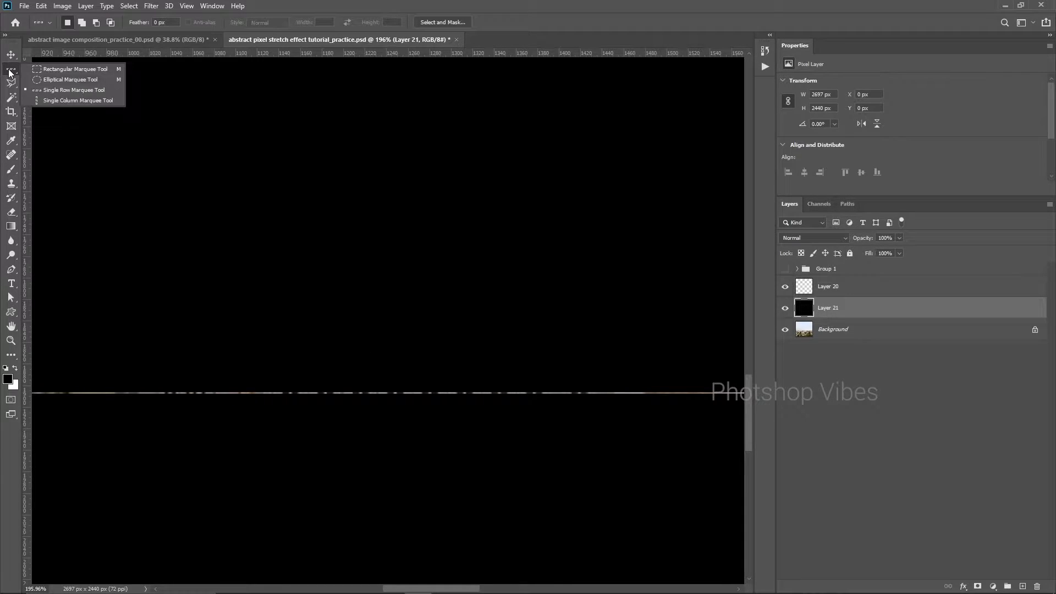
click(57, 72)
drag(272, 371, 598, 423)
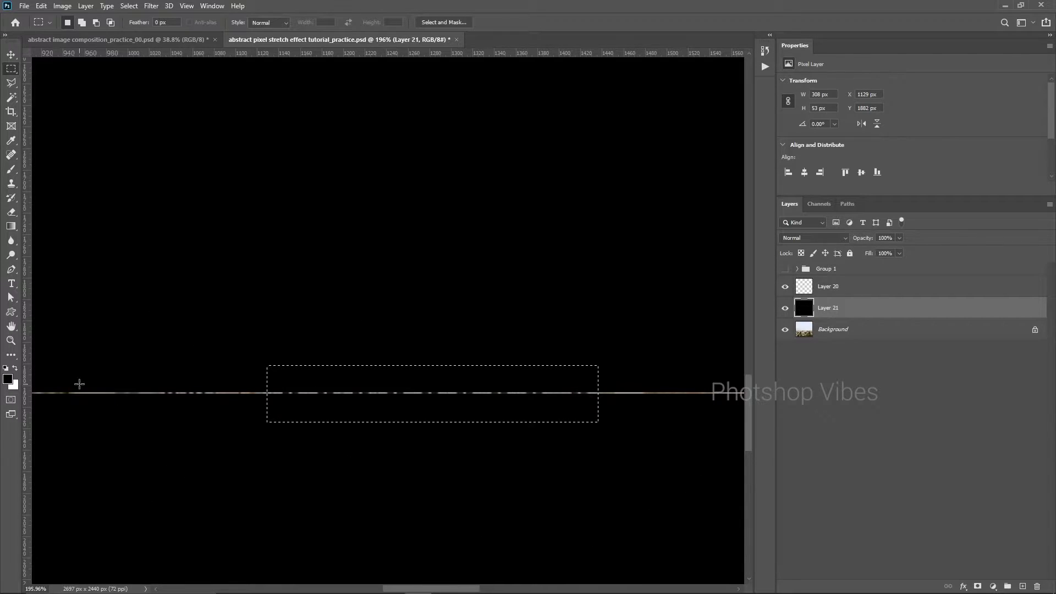
Invert the selection, delete the rest of the copied pixel row on its layer, and deselect.
click(130, 6)
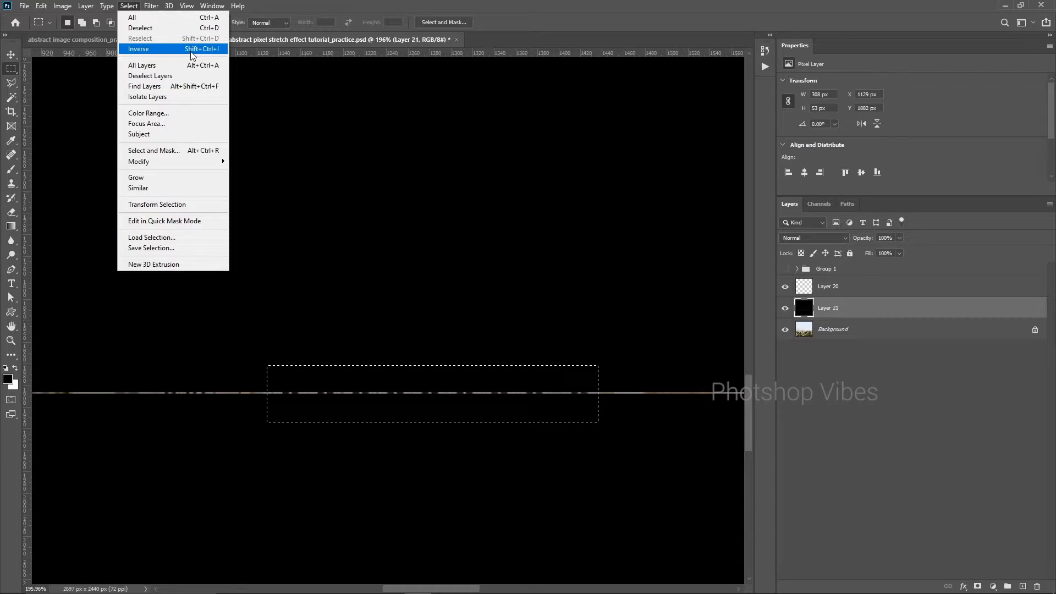
click(153, 50)
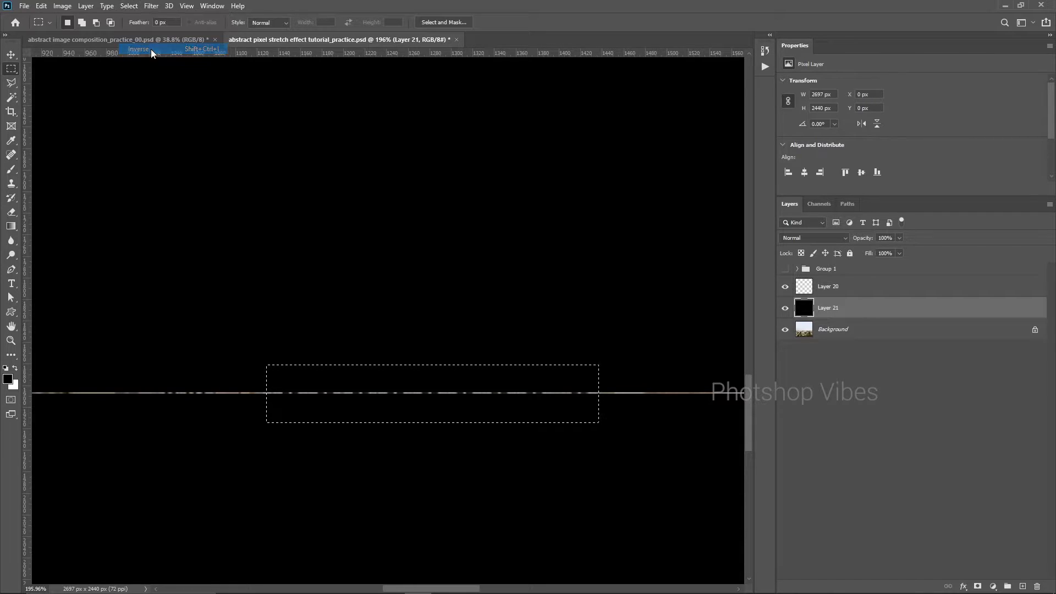
scroll(262, 415, down, 3)
scroll(261, 415, down, 3)
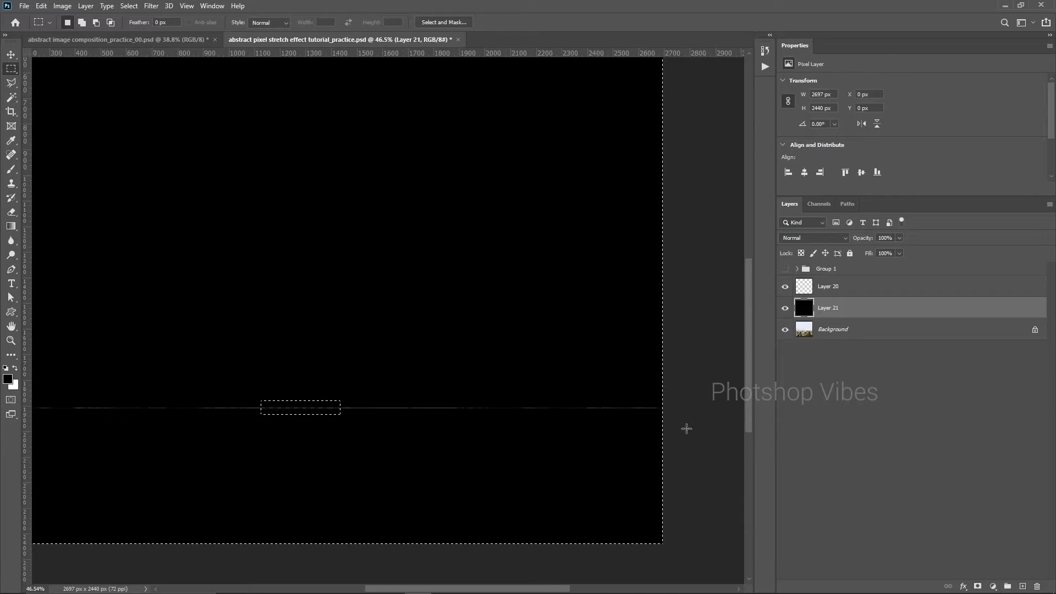
click(845, 293)
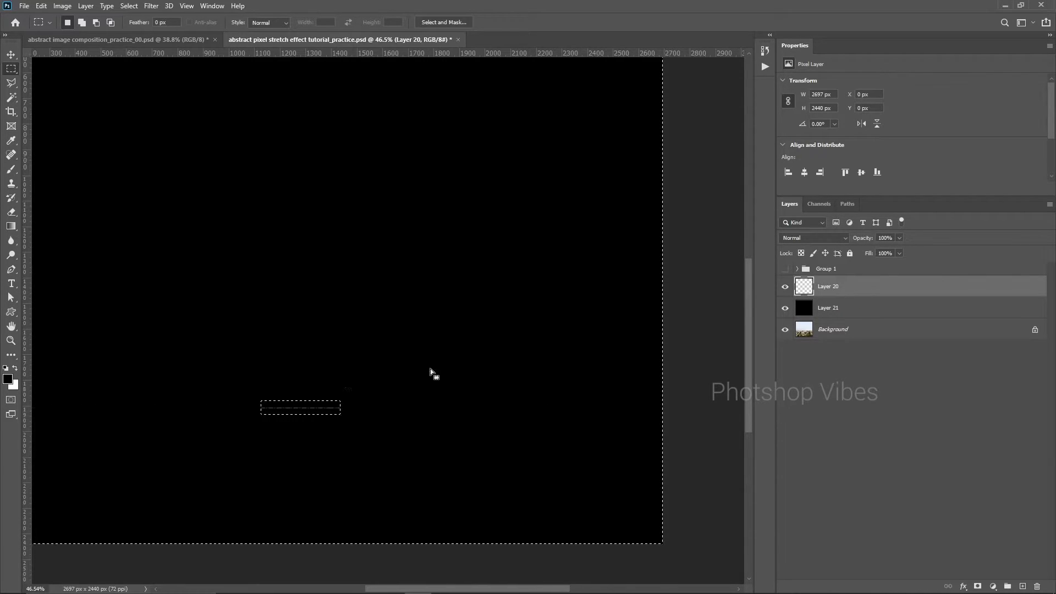
scroll(291, 415, up, 5)
click(129, 6)
click(139, 29)
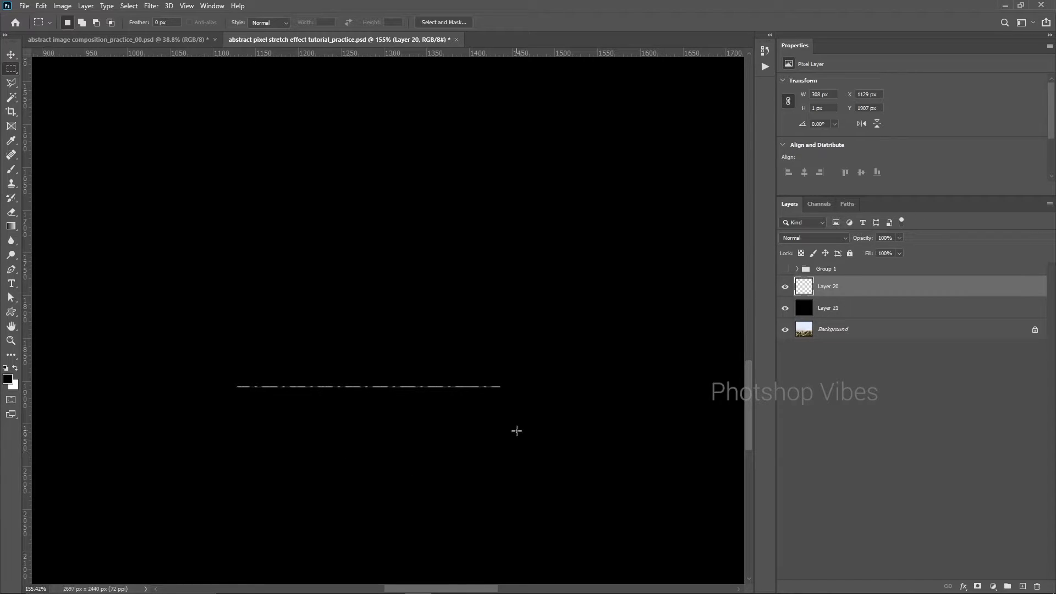
Stretch the remaining pixel strip straight up to the canvas's top edge, about 1908 px tall, and hide the black layer.
key(ctrl+t)
scroll(378, 410, down, 5)
scroll(369, 424, down, 4)
scroll(371, 424, up, 1)
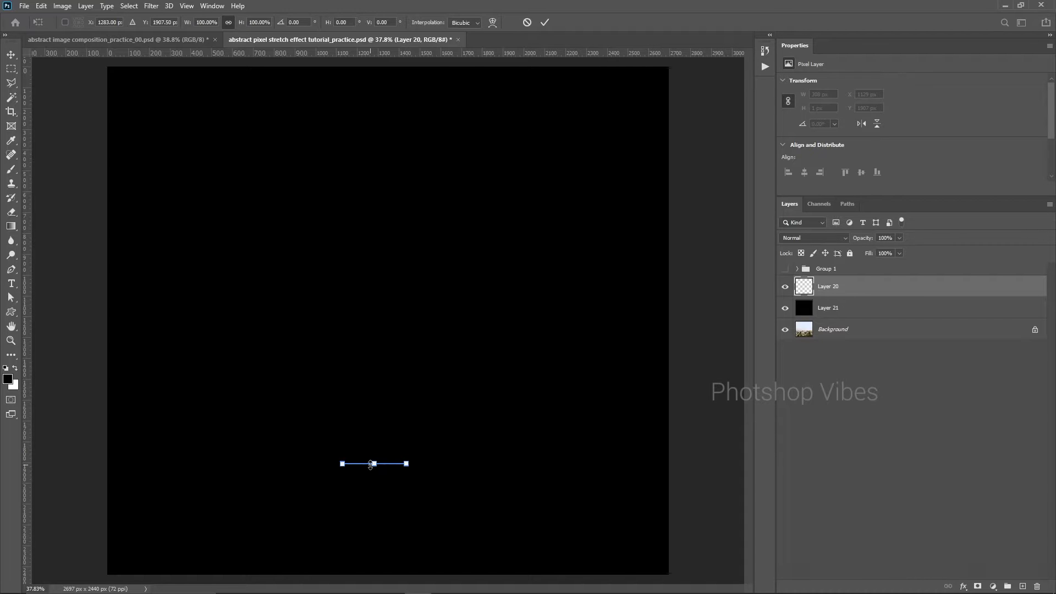
drag(374, 464, 372, 67)
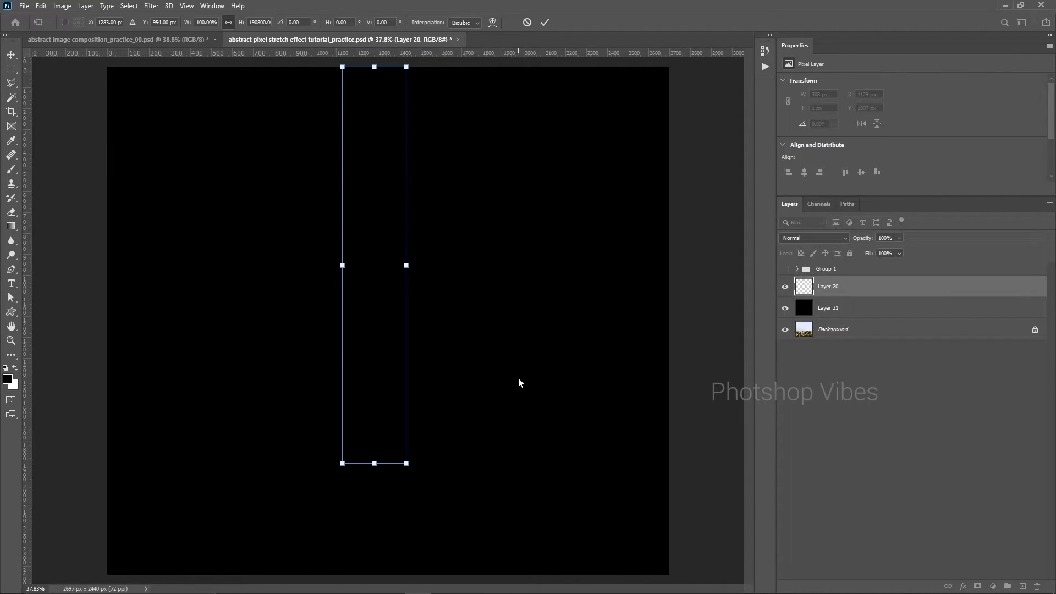
key(Return)
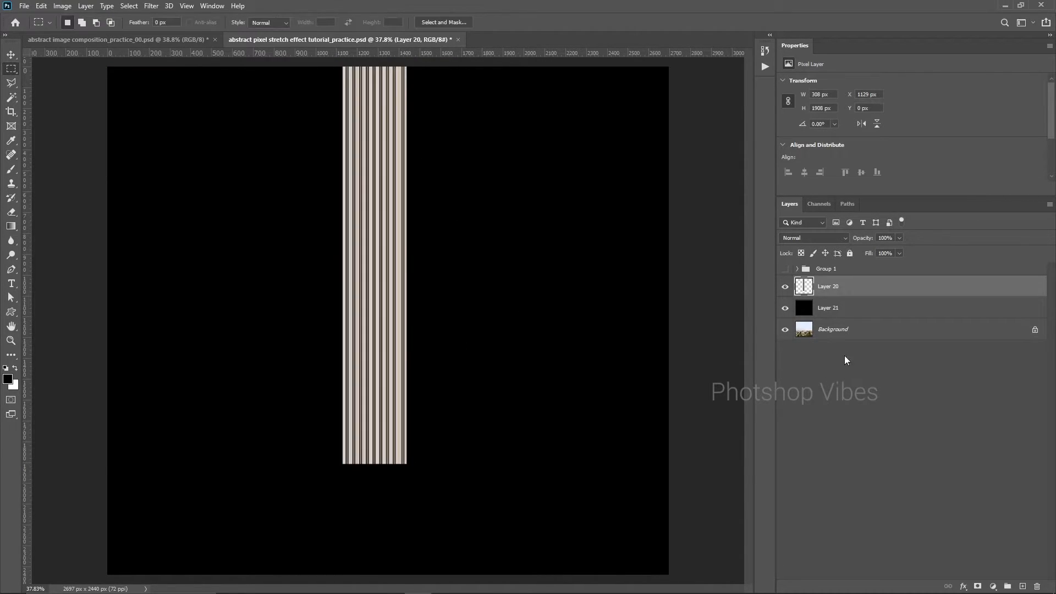
click(786, 308)
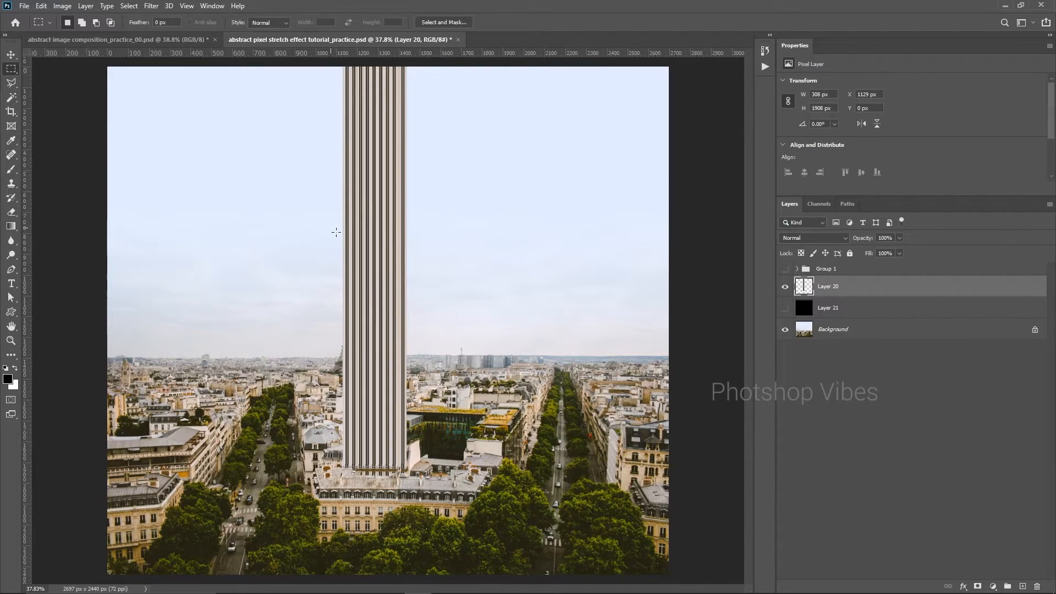
Select a single pixel row on the Background through the hanging plants of the dark green-roofed building.
scroll(411, 273, up, 1)
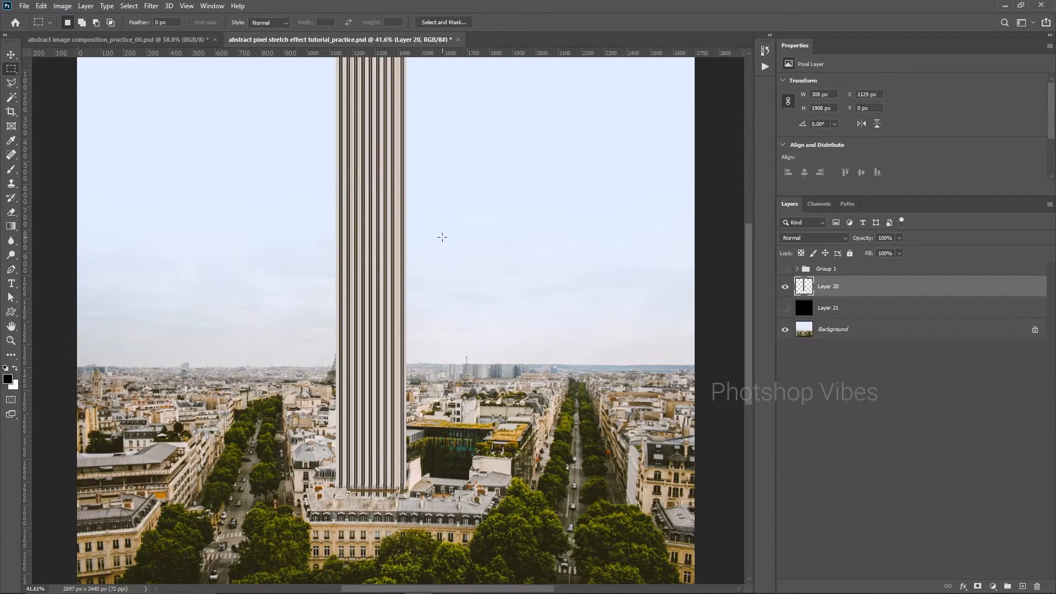
key(v)
scroll(517, 462, left, 1)
scroll(514, 458, up, 10)
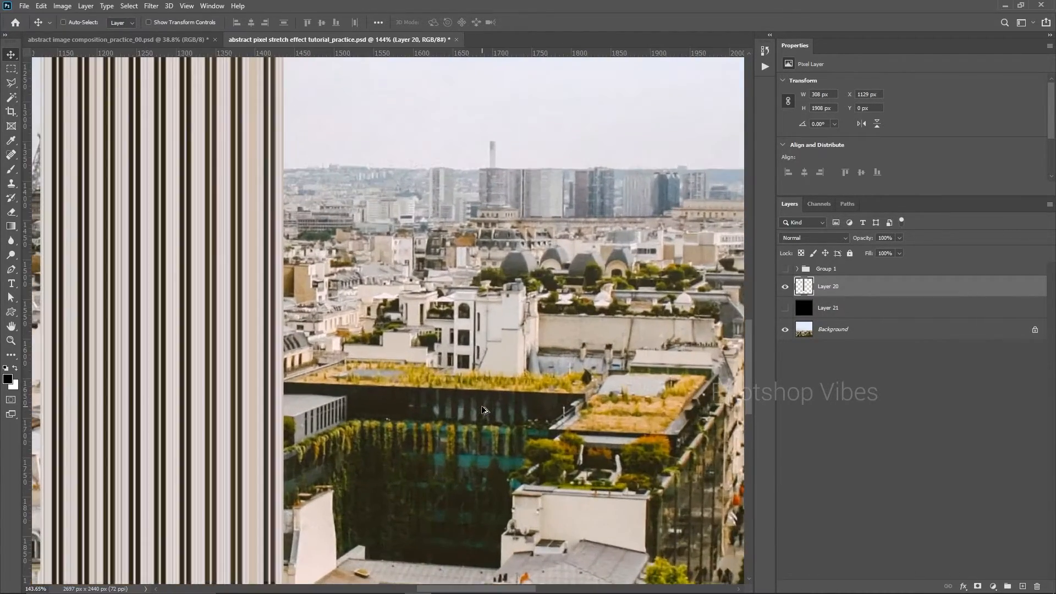
scroll(490, 434, up, 1)
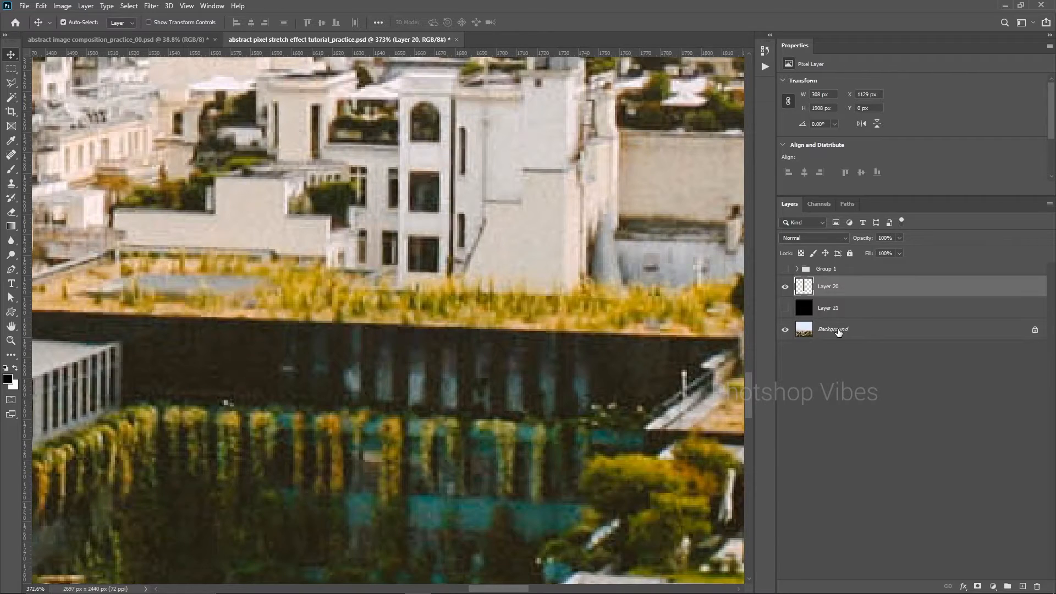
click(840, 332)
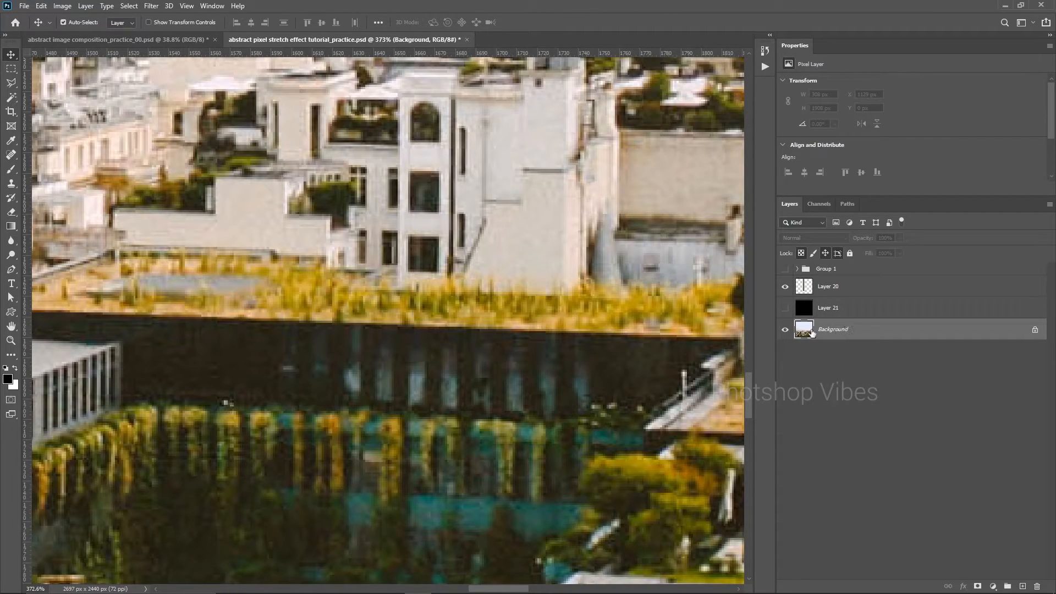
click(11, 69)
right_click(11, 68)
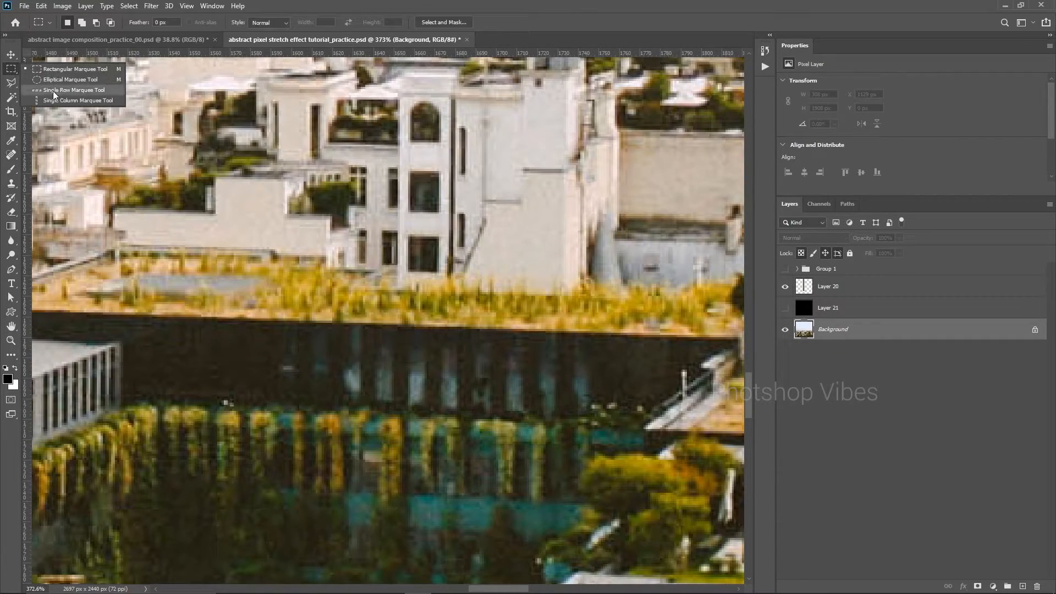
click(45, 91)
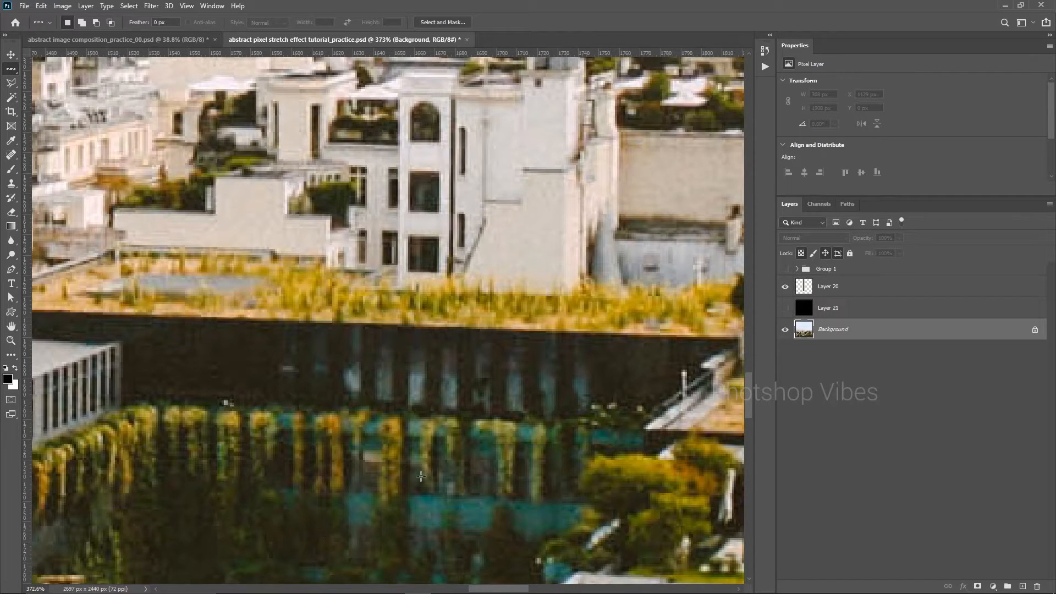
click(334, 429)
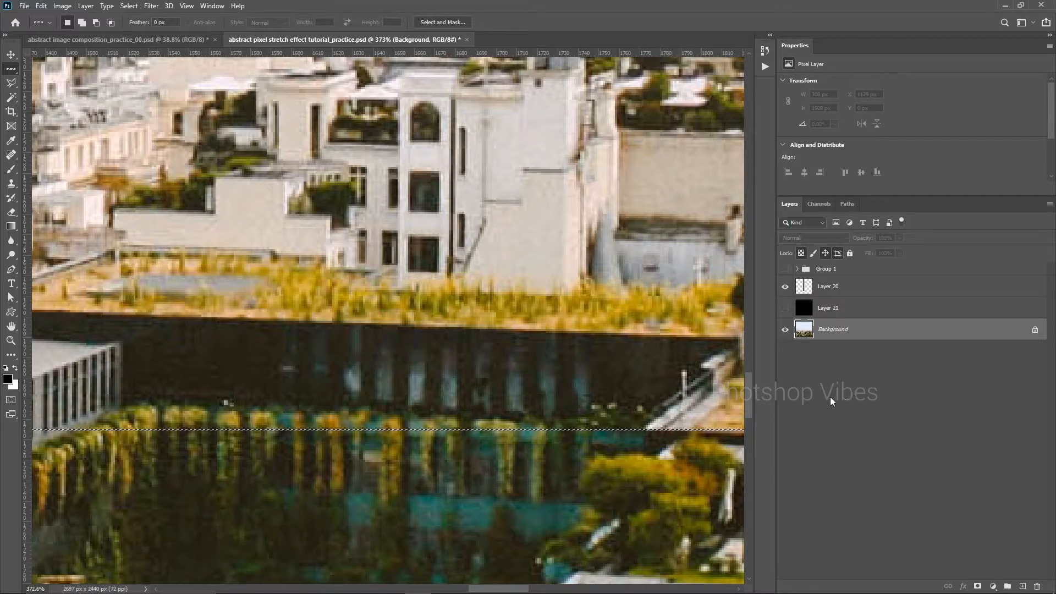
Copy the selected pixel row to a new layer, move it above the black layer, and show the black layer.
key(ctrl+j)
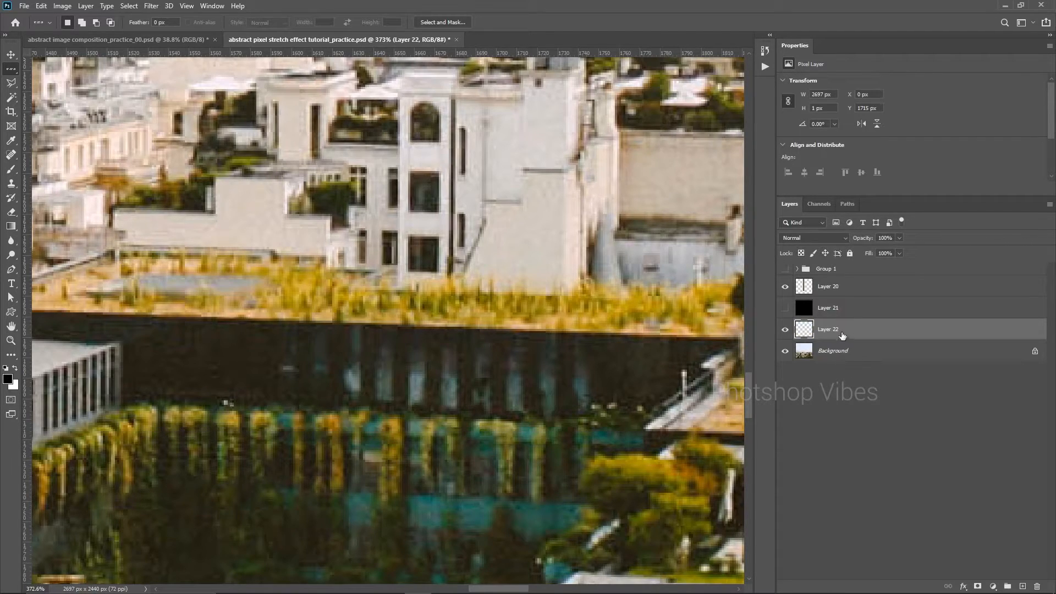
key(ctrl+bracketright)
click(785, 329)
scroll(410, 457, up, 2)
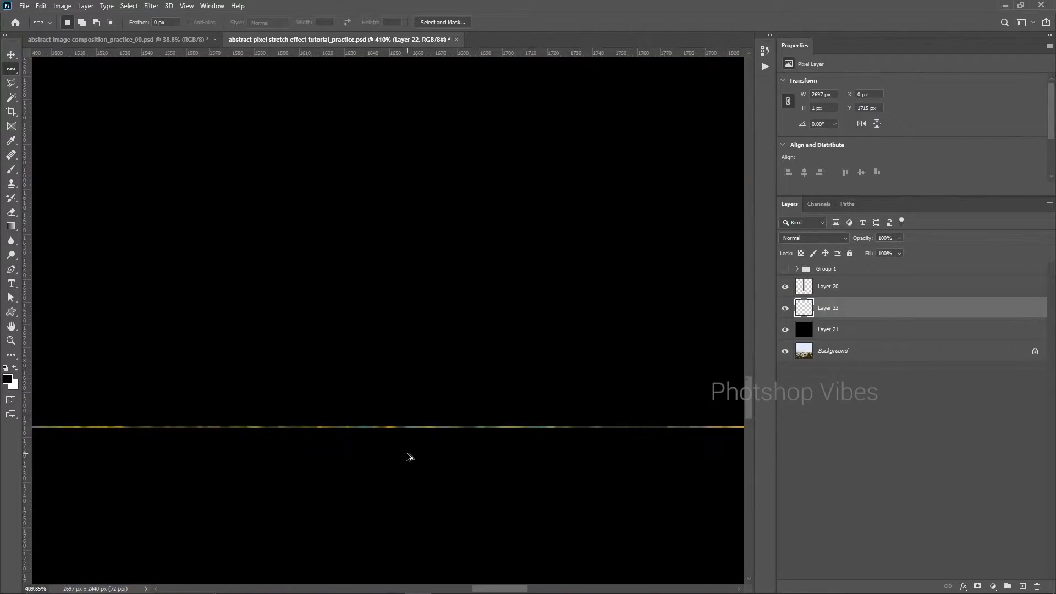
Draw a rectangular selection about 219 by 43 px around the hanging-plants section of the copied pixel row.
key(b)
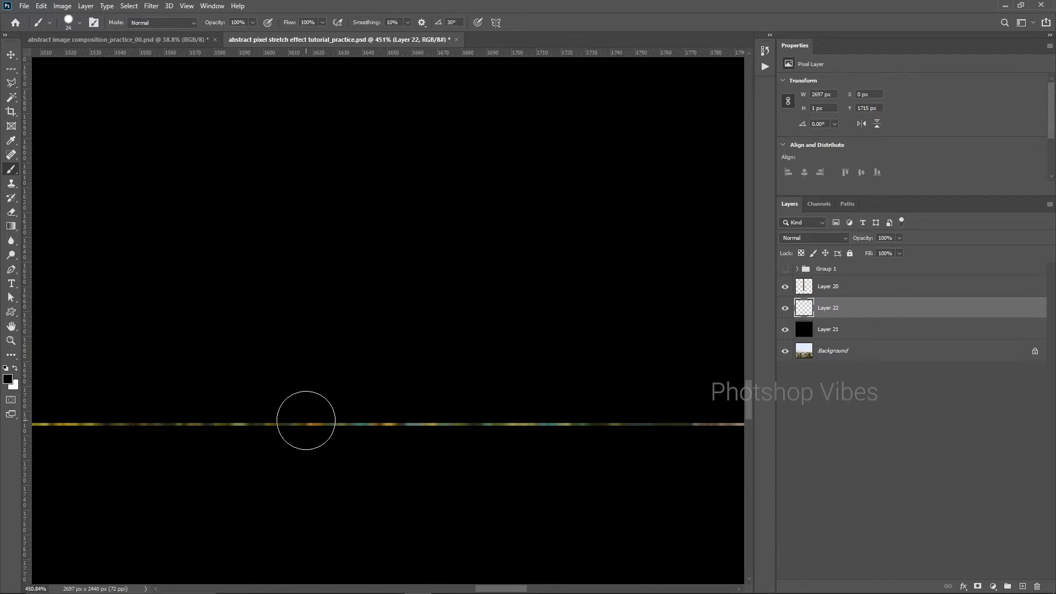
key(v)
scroll(342, 438, down, 2)
key(ctrl)
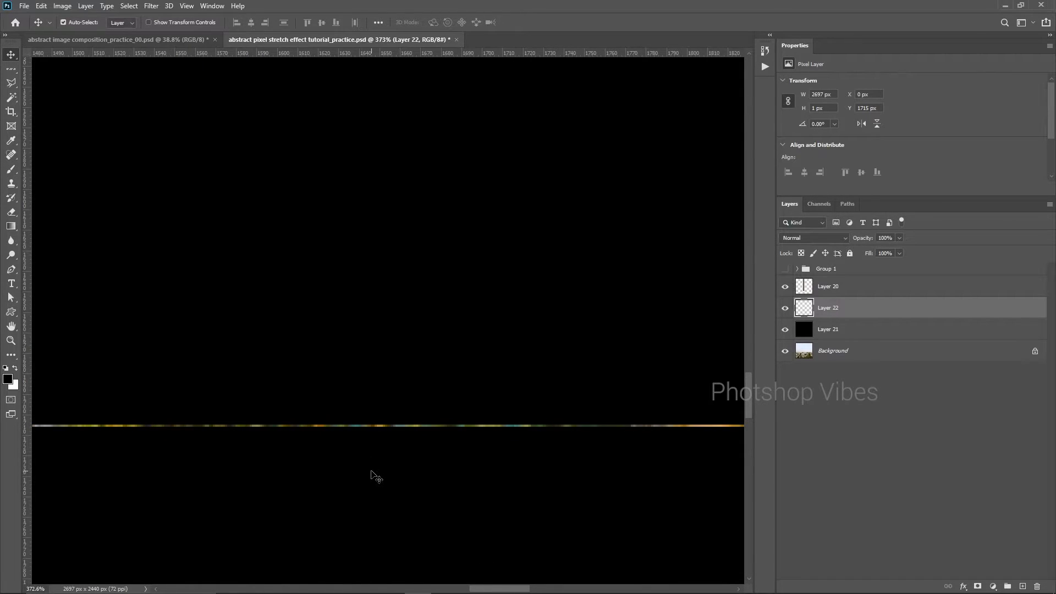
key(m)
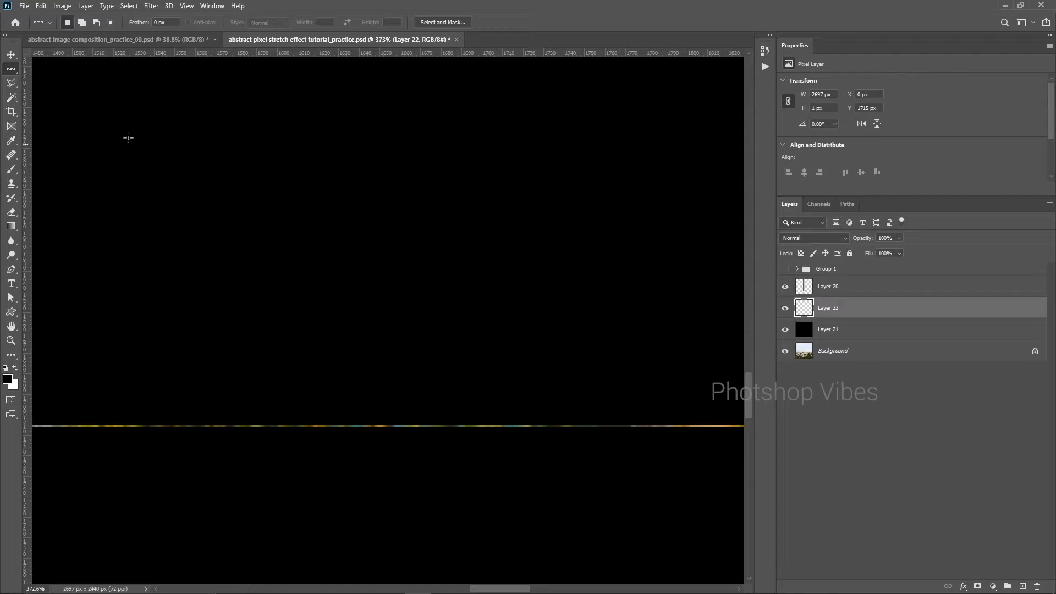
right_click(13, 72)
click(60, 67)
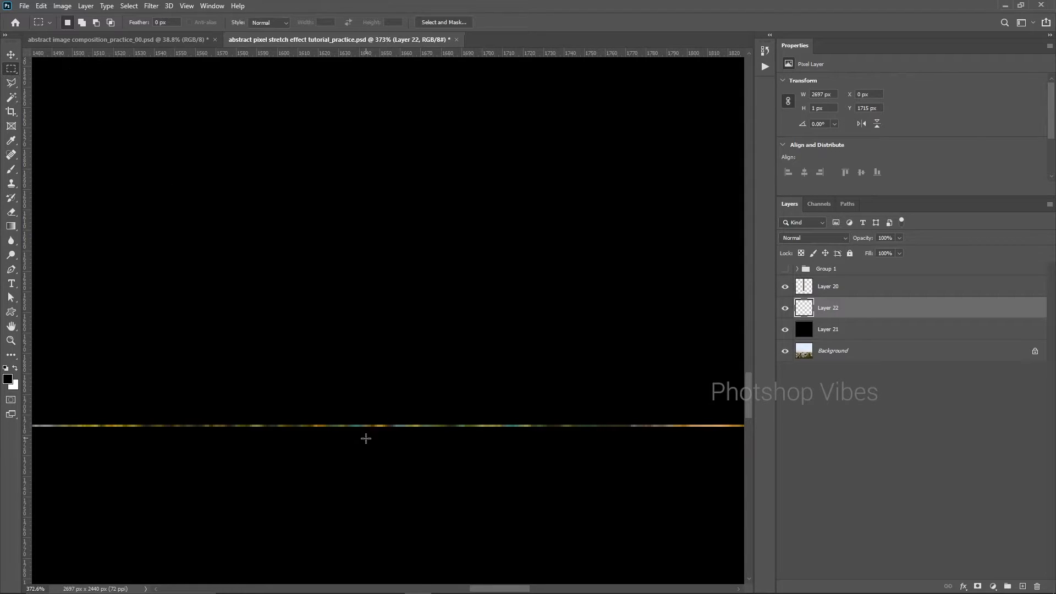
drag(168, 382, 617, 469)
Invert the selection, delete the unwanted remainder of the plant-coloured pixel row, and deselect.
click(128, 6)
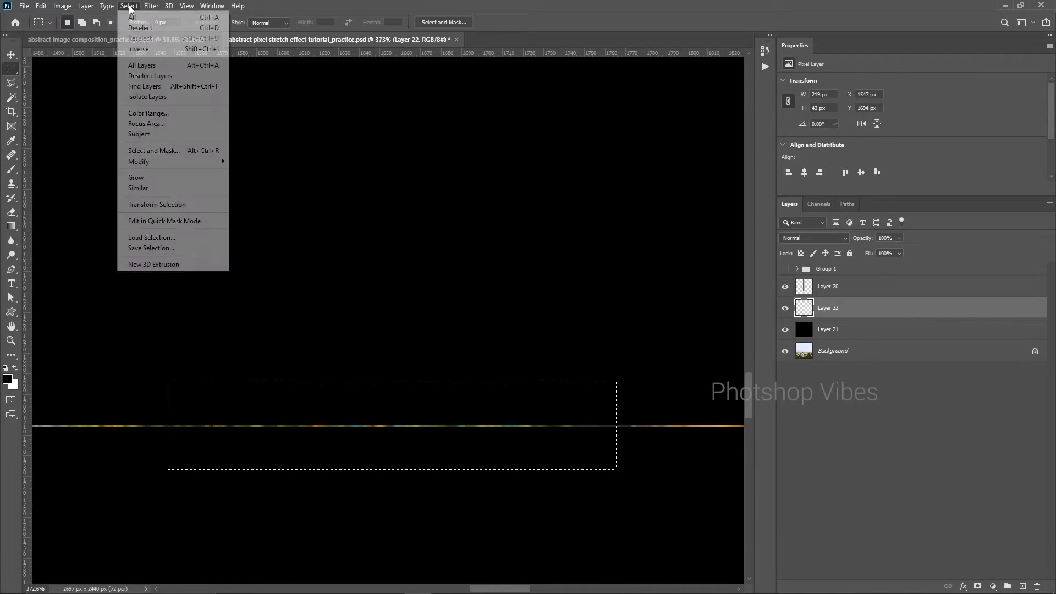
click(139, 48)
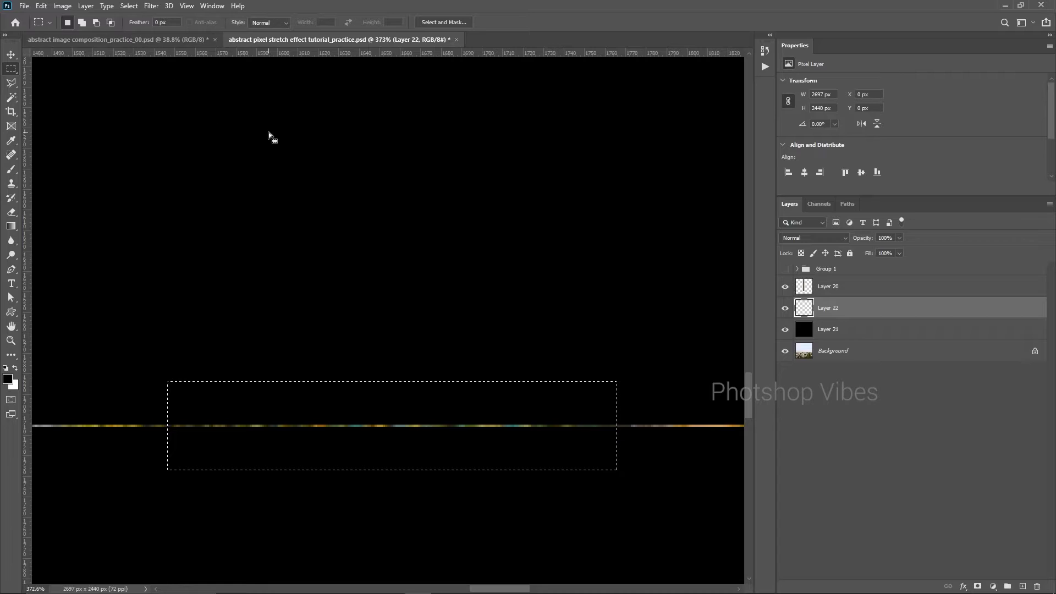
key(Delete)
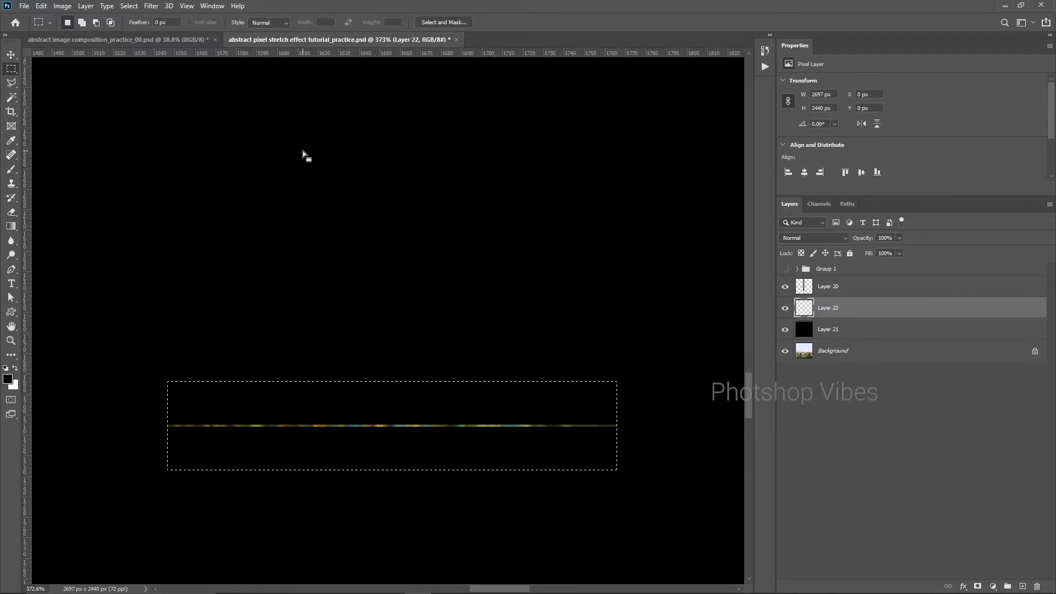
click(129, 6)
click(141, 28)
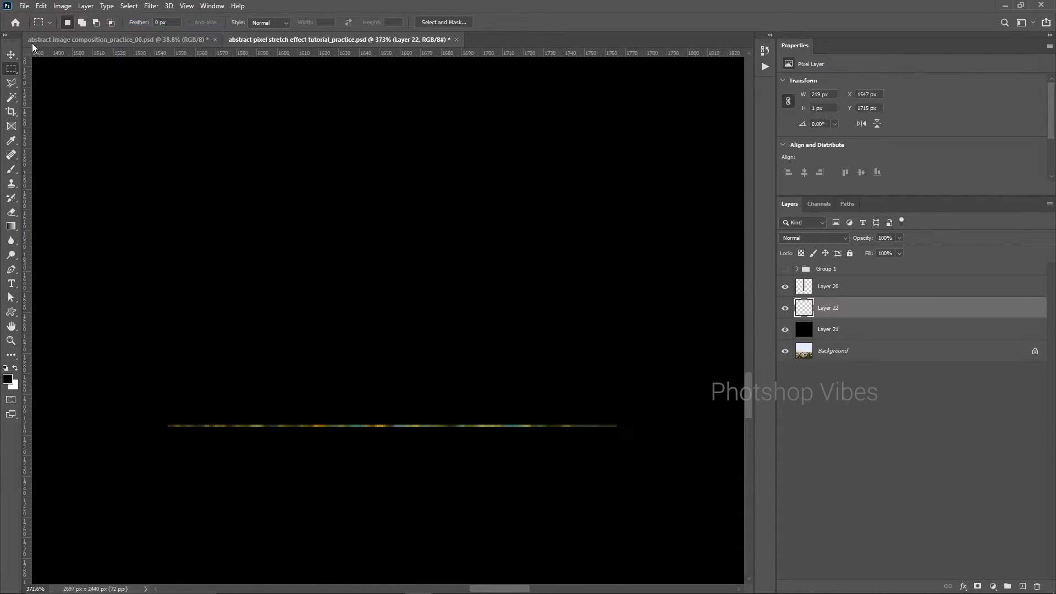
Stretch the plant-coloured pixel strip straight up to the canvas's top edge, about 1715 px tall, and hide the black layer.
click(11, 54)
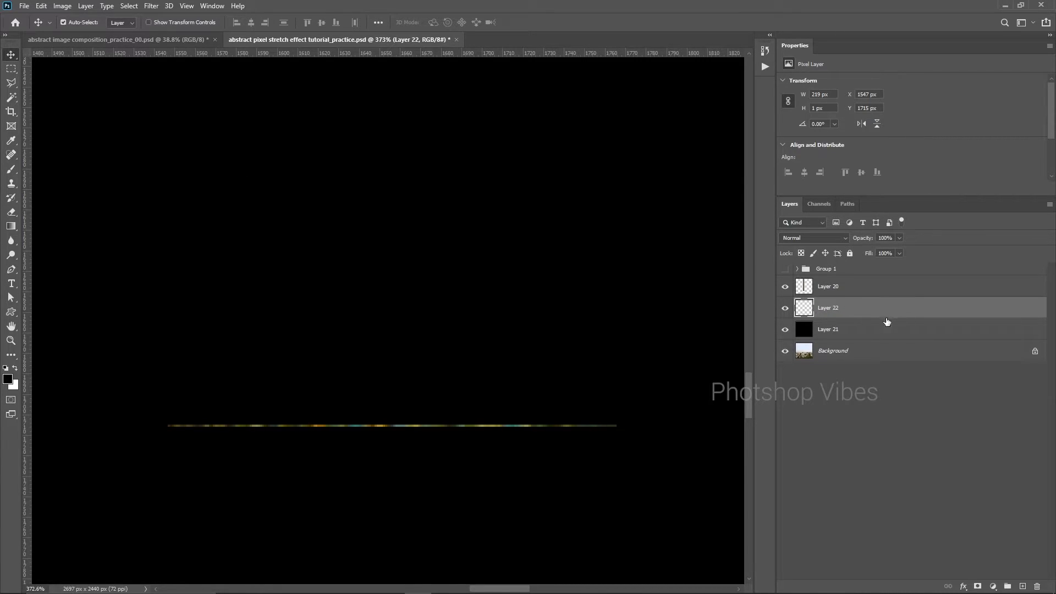
key(ctrl+t)
key(ctrl+0)
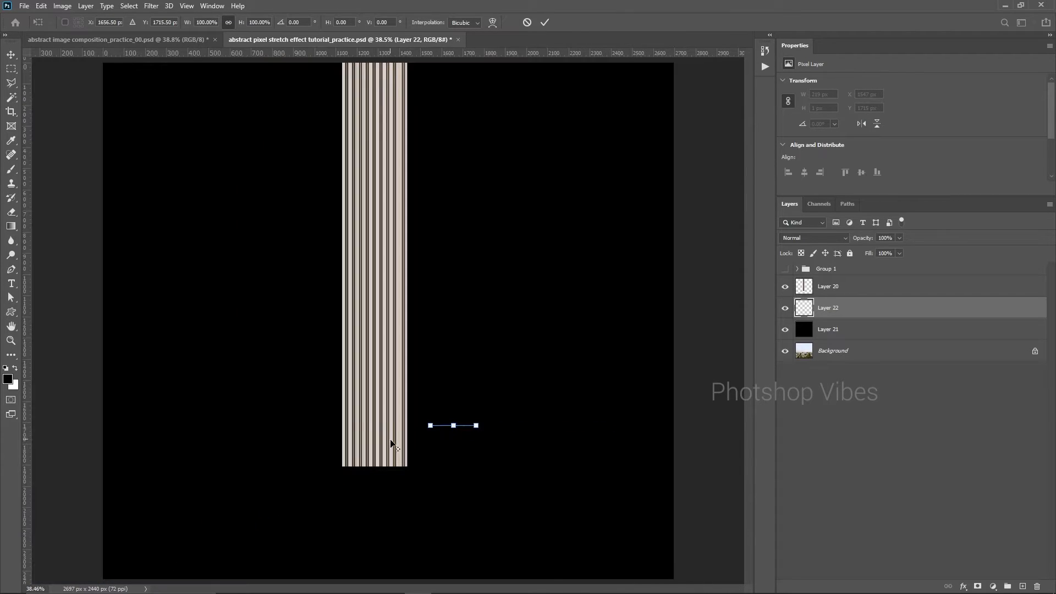
drag(454, 425, 457, 65)
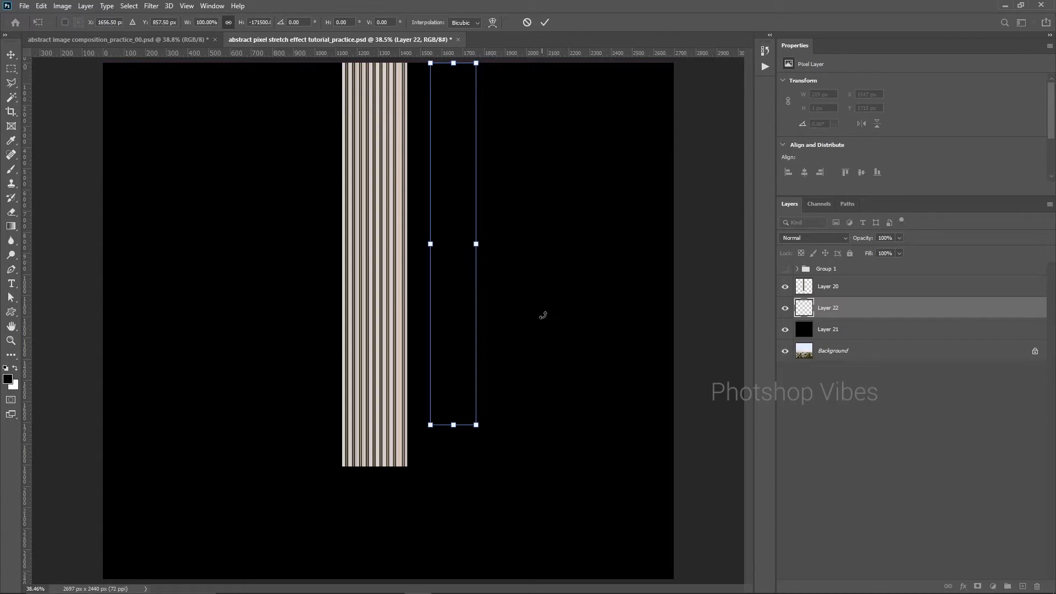
key(Return)
click(785, 329)
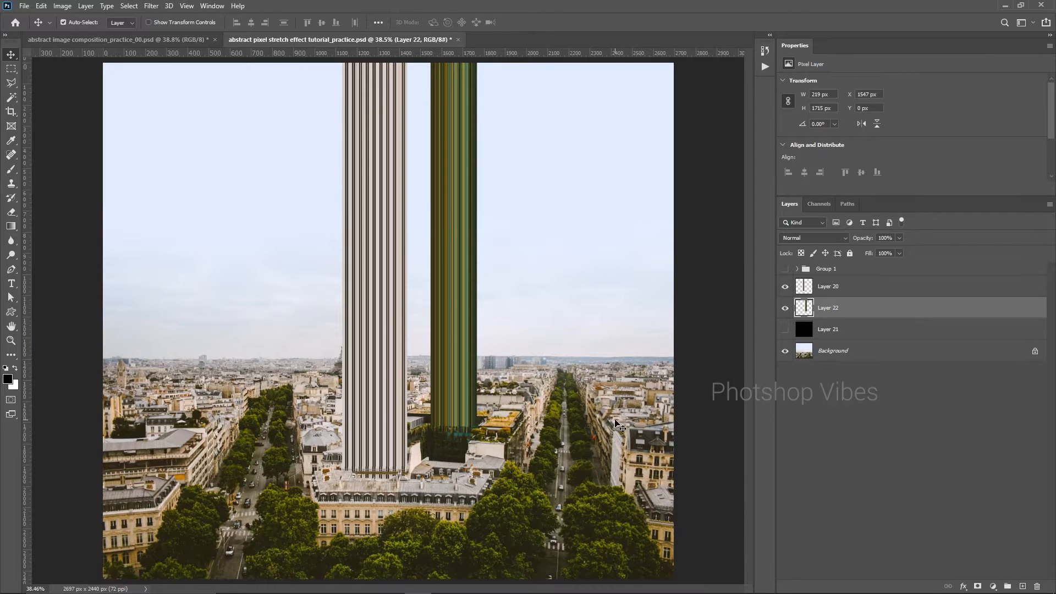
Hide the two new strip layers, Layer 20 and Layer 22, and show and select Group 1 with the prepared strips.
drag(785, 286, 786, 308)
click(785, 268)
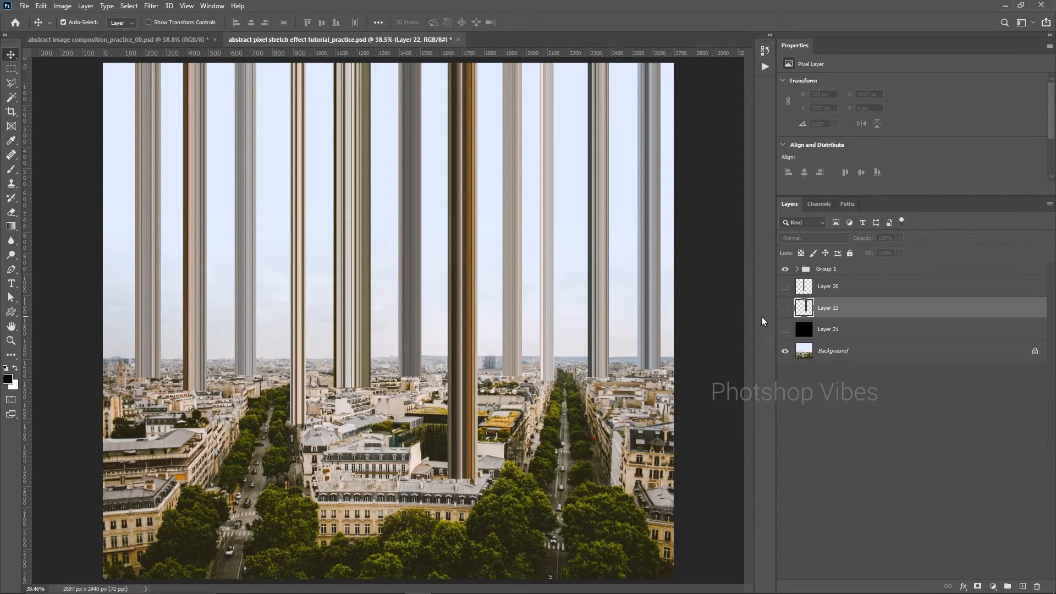
click(828, 269)
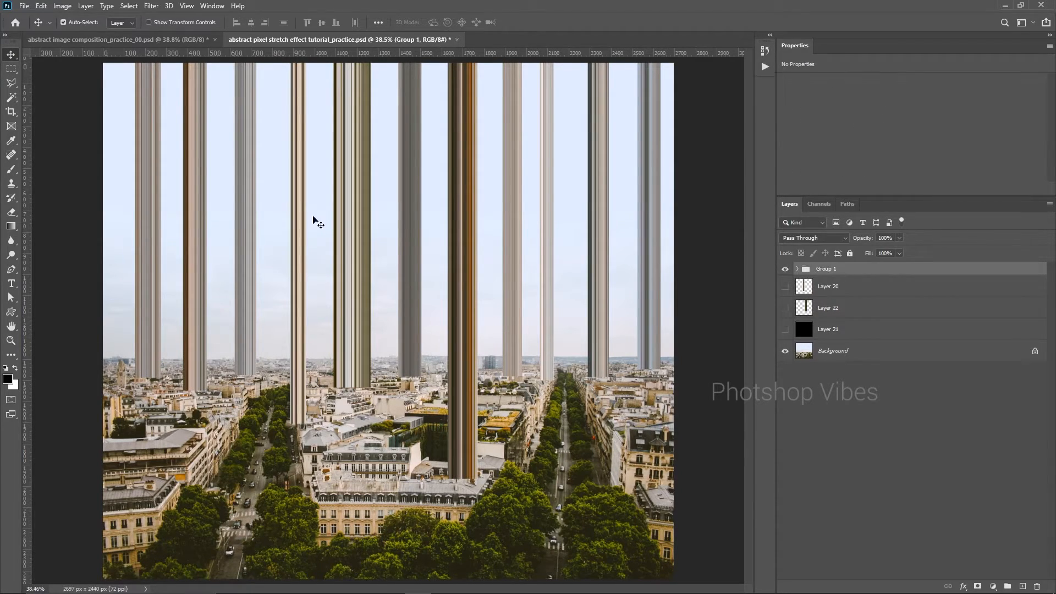
Examine the wavy strips in the finished composition document, and look through the strip layers inside Group 1 of the practice file.
click(92, 43)
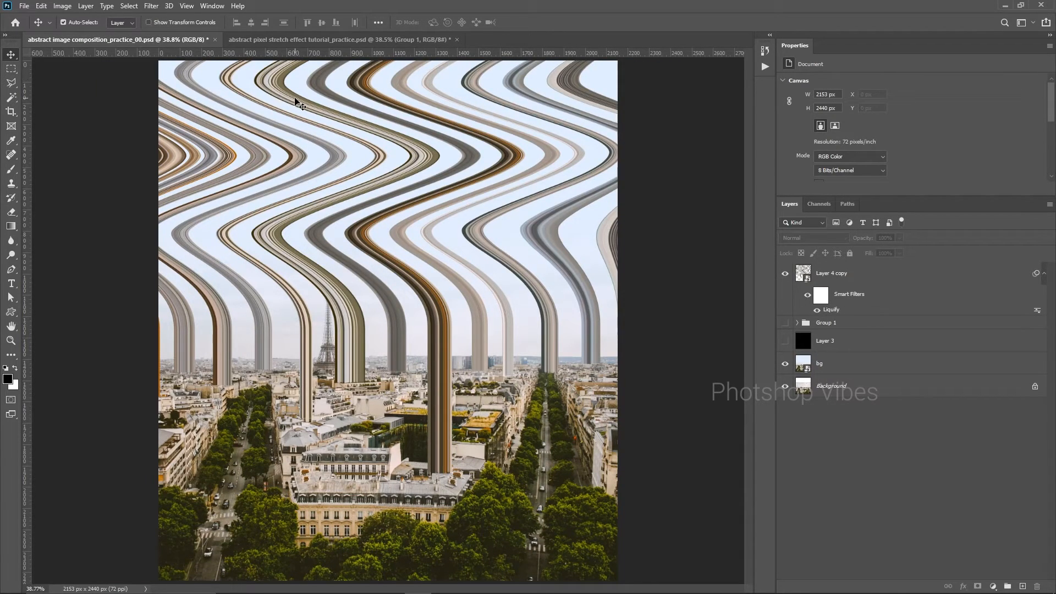
click(278, 40)
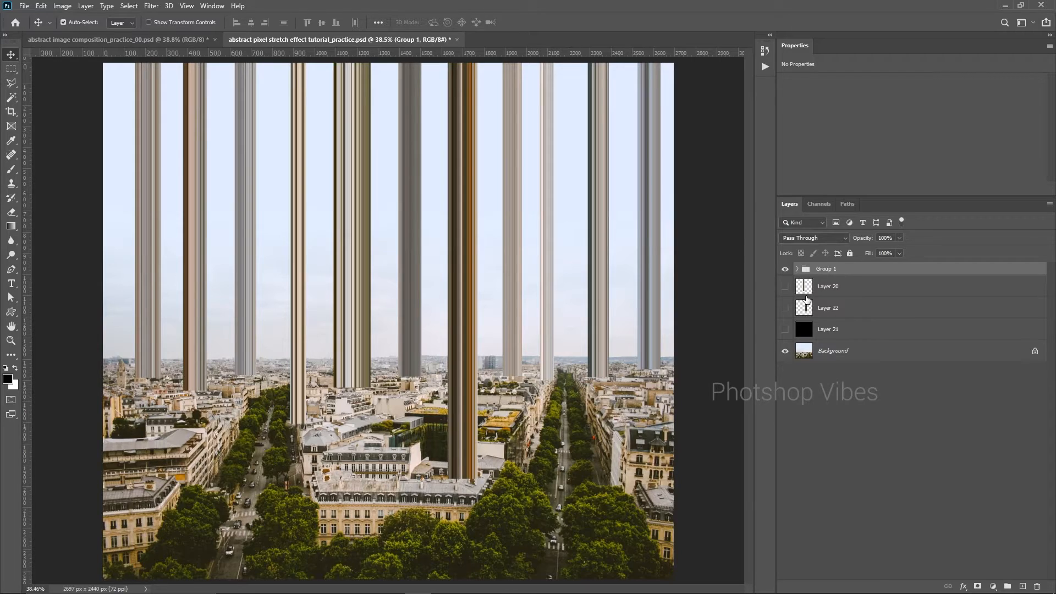
key(ctrl)
click(797, 270)
scroll(858, 380, down, 5)
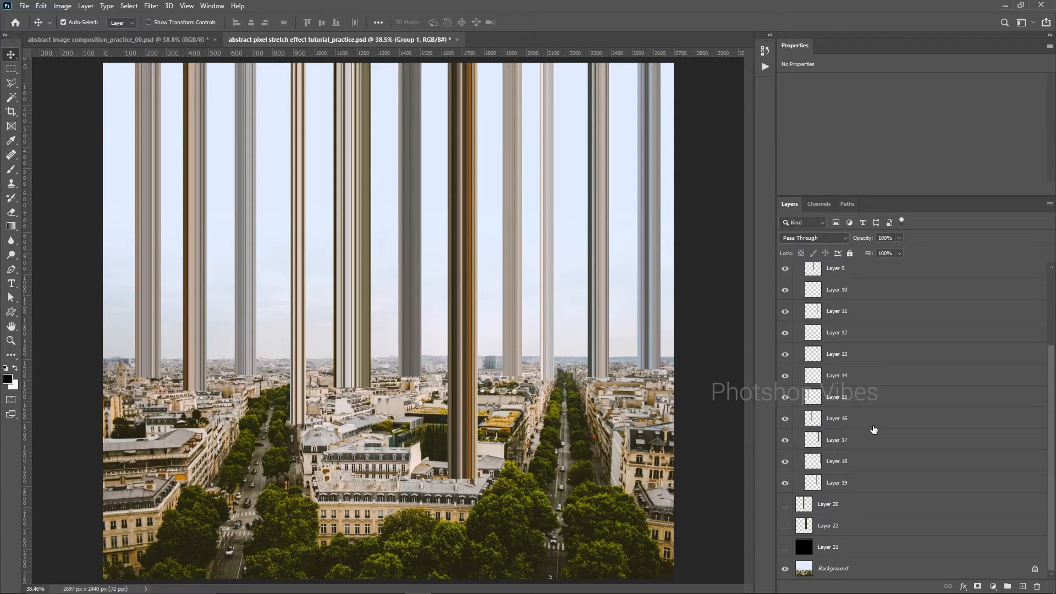
scroll(874, 429, up, 5)
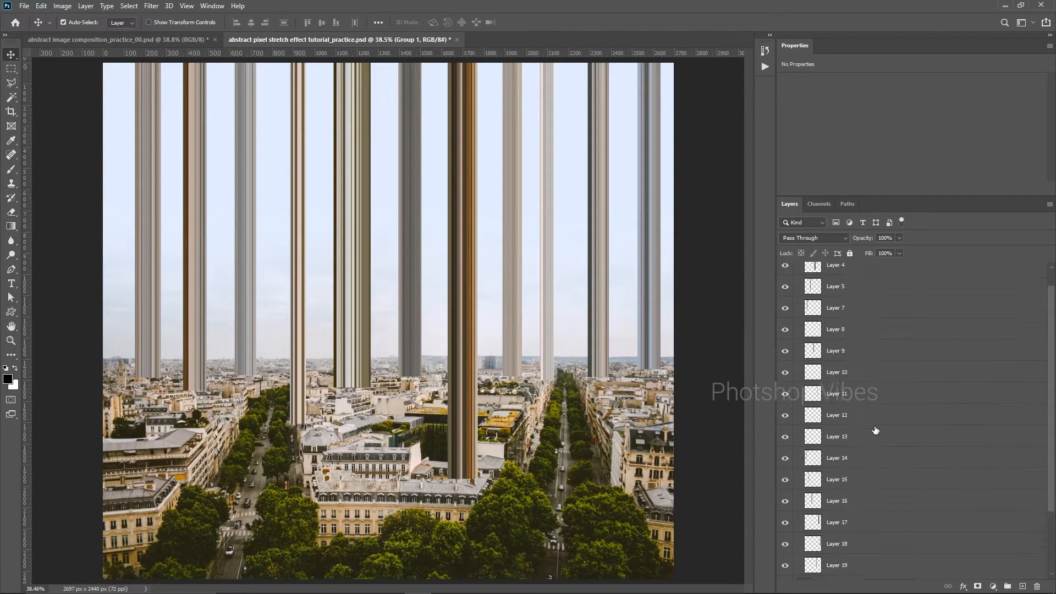
click(797, 268)
Convert Group 1 into a smart object.
right_click(817, 269)
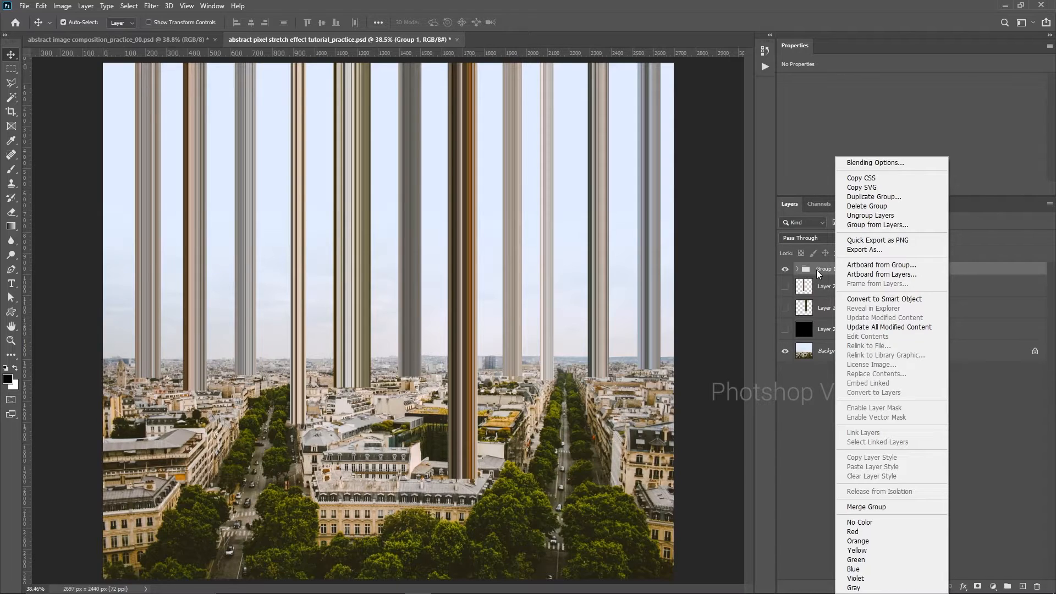
click(816, 270)
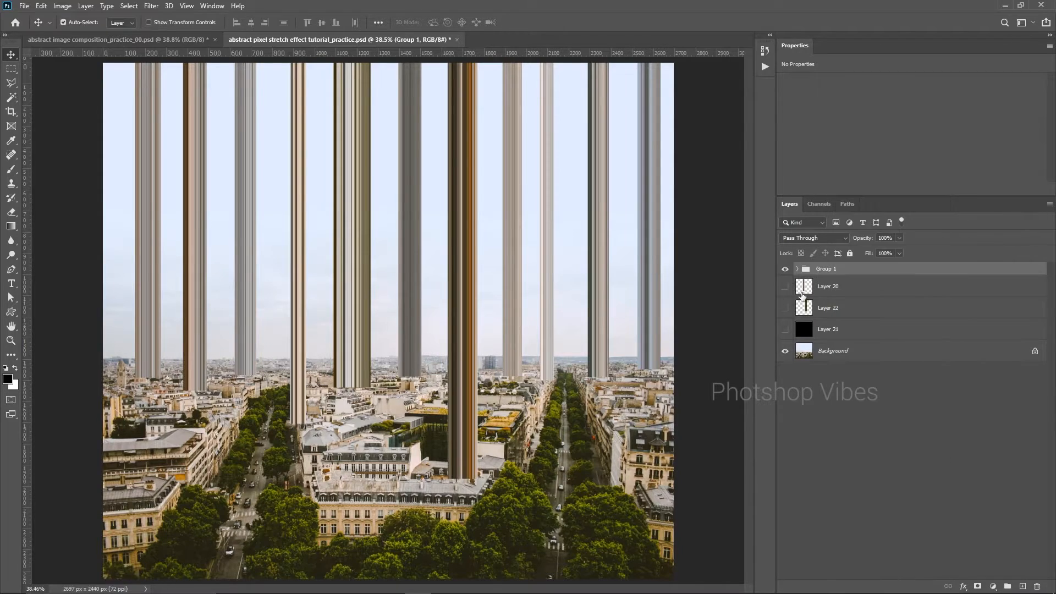
right_click(829, 270)
click(860, 297)
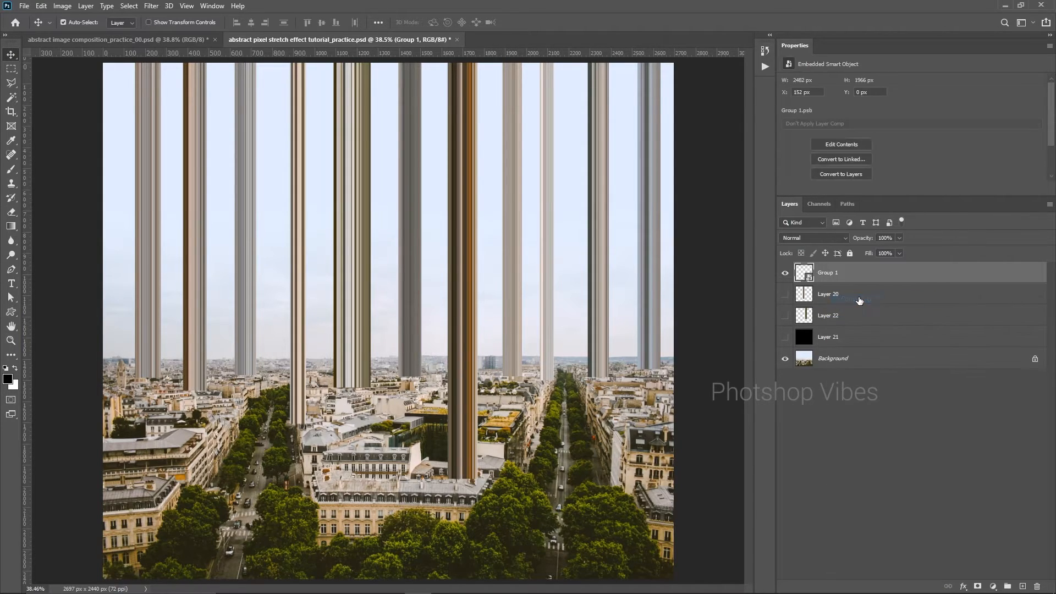
Open the Liquify filter for the Group 1 smart object and set the Forward Warp brush size to 764.
click(151, 6)
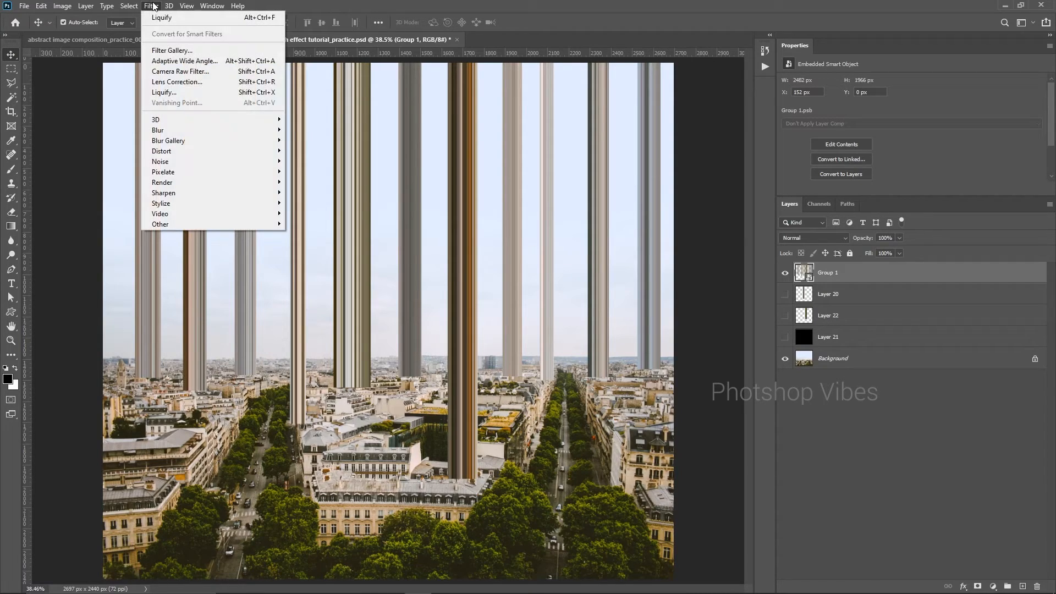
click(169, 93)
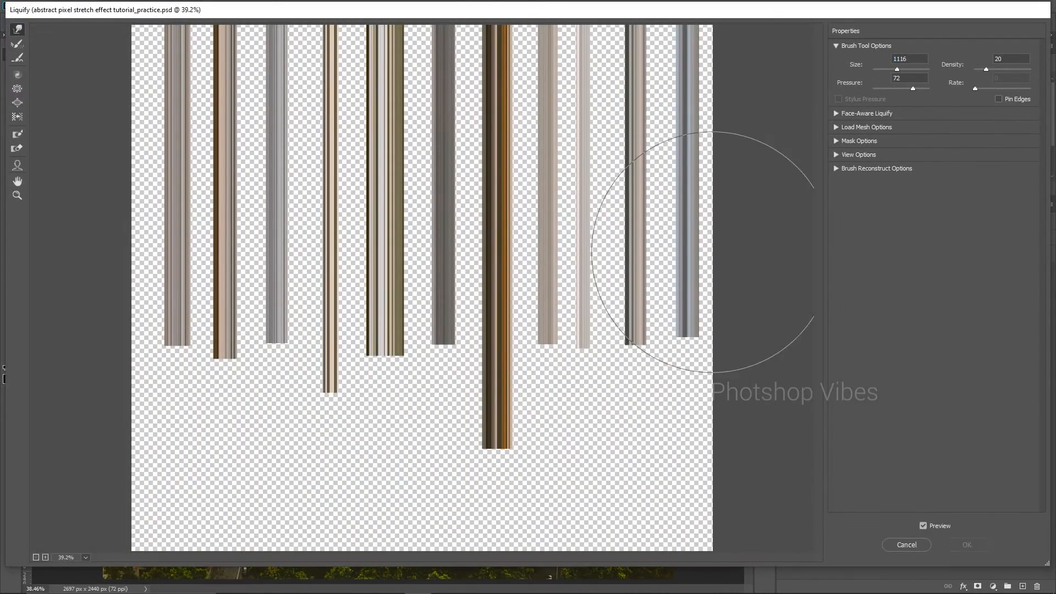
alt+click(498, 276)
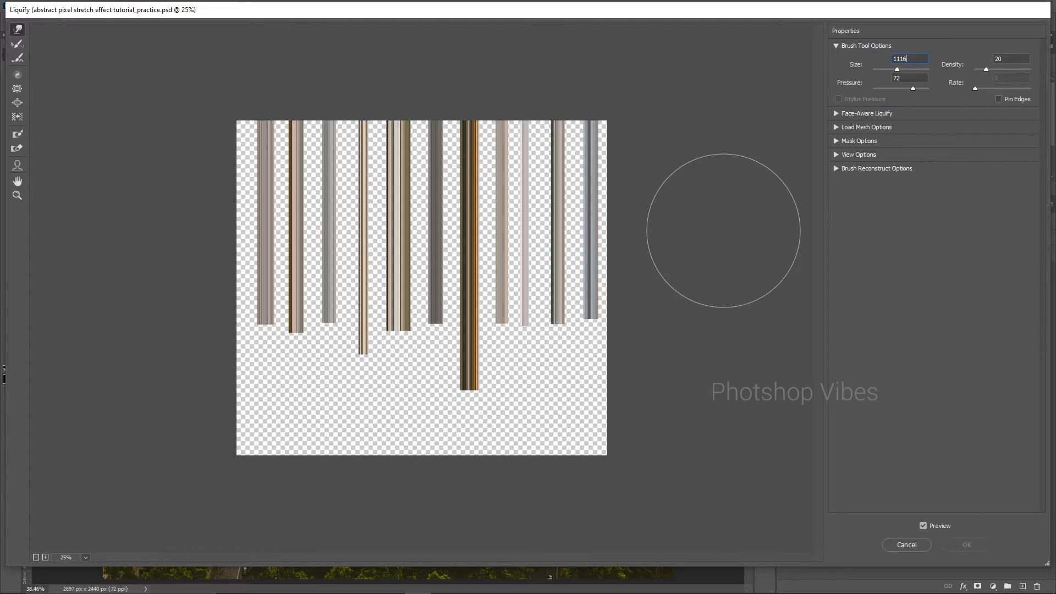
mouse_move(710, 198)
mouse_down()
mouse_move(637, 199)
mouse_move(733, 205)
mouse_move(667, 203)
mouse_up()
click(1009, 57)
click(912, 78)
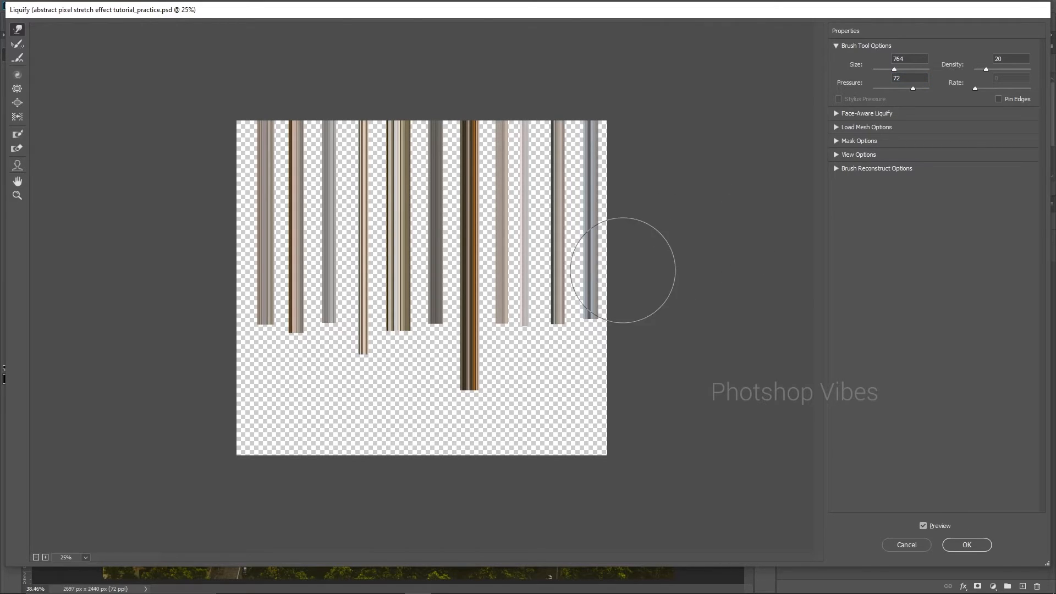
Warp all strips into a zigzag with broad horizontal strokes: leftward across their lower part, rightward across the middle, leftward near the top.
click(671, 266)
drag(671, 267, 190, 256)
mouse_move(162, 190)
mouse_down()
mouse_move(417, 199)
mouse_move(586, 216)
mouse_up()
mouse_move(638, 132)
mouse_down()
mouse_move(552, 118)
mouse_move(354, 118)
mouse_move(177, 144)
mouse_up()
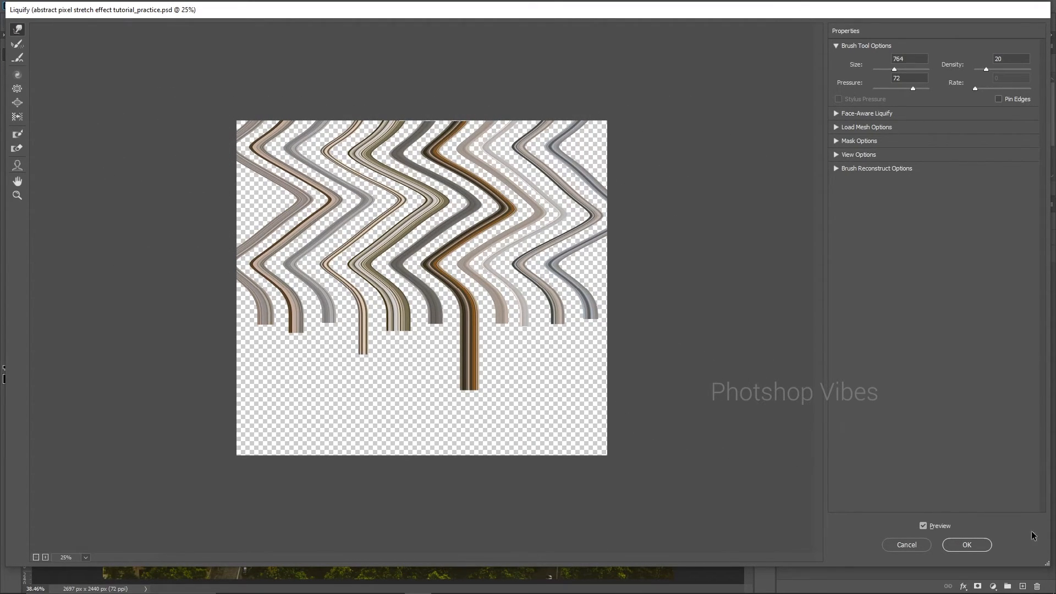
Apply the Liquify warp to Group 1, reopen its Liquify smart filter and undo the warp on all strips.
click(968, 545)
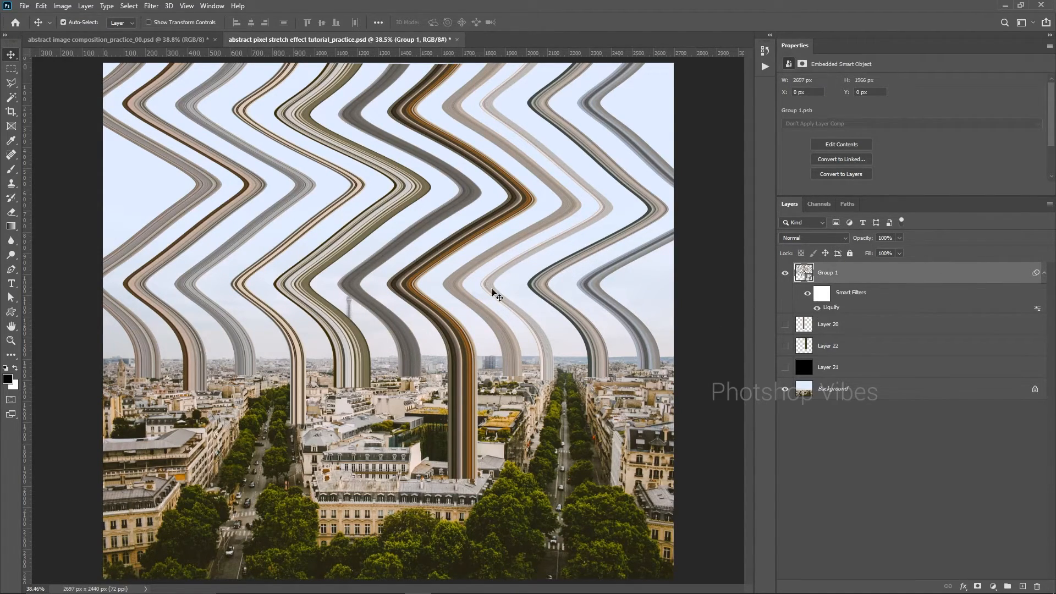
double_click(831, 306)
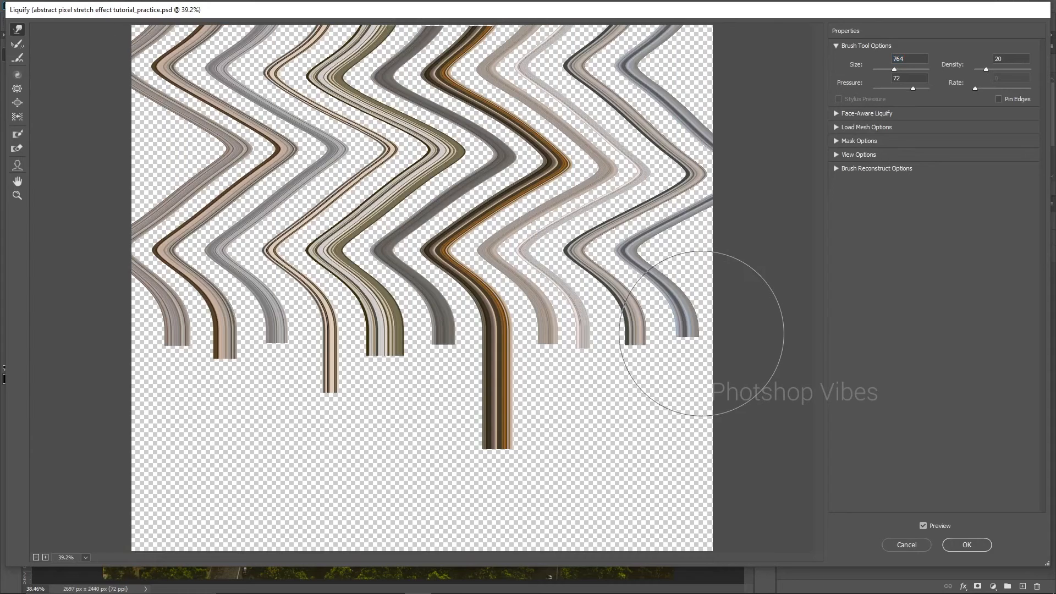
key(ctrl+space)
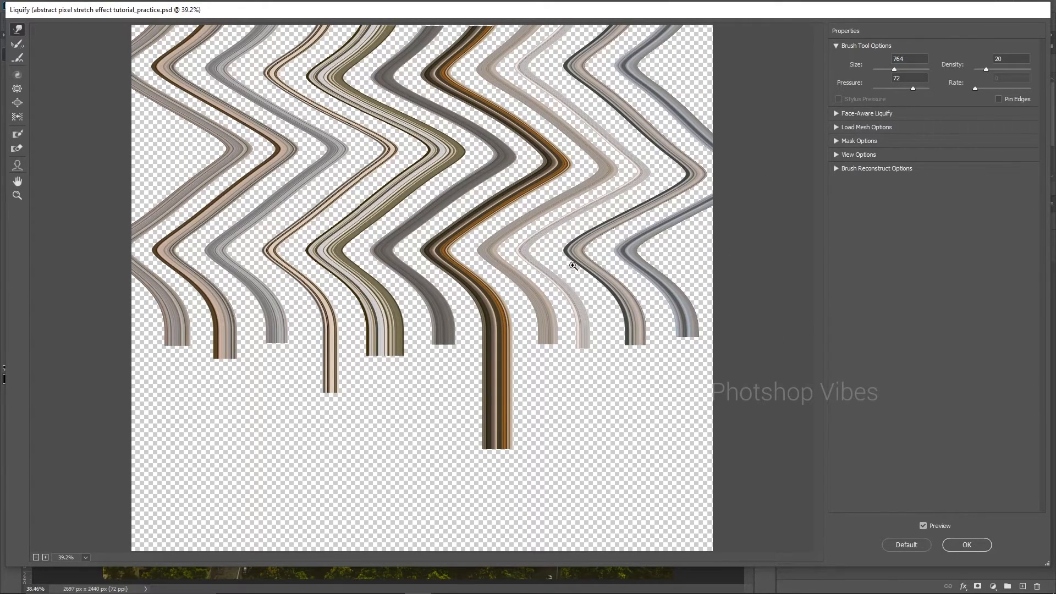
key(ctrl+z)
scroll(476, 290, down, 2)
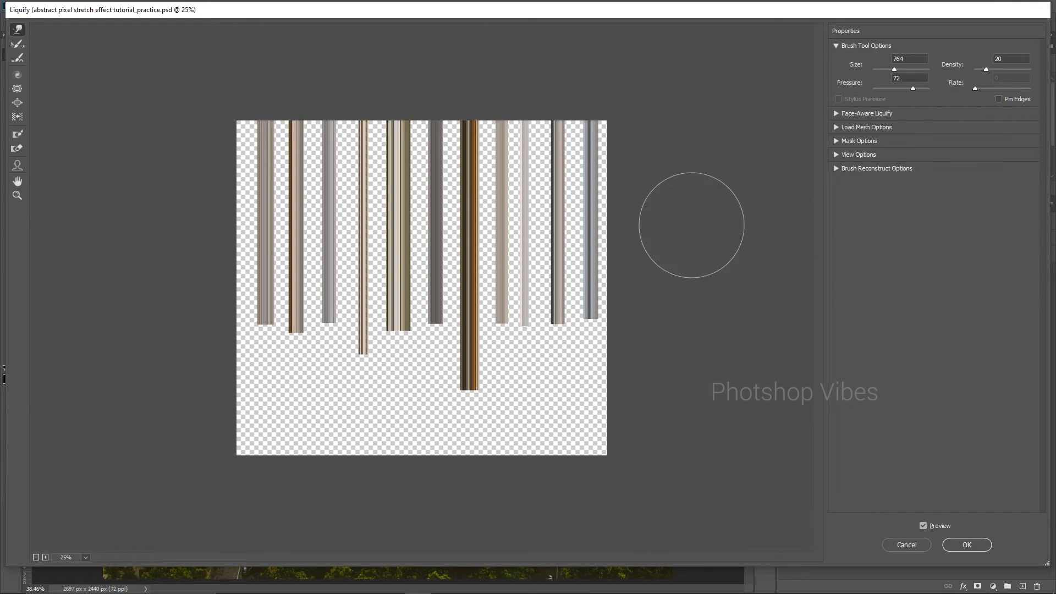
Bend all strips into smoother alternating waves using a Forward Warp brush of size 1172, and apply the Liquify filter.
mouse_move(681, 246)
mouse_down()
mouse_move(716, 241)
mouse_move(644, 264)
mouse_move(220, 260)
mouse_move(177, 228)
mouse_move(163, 193)
mouse_move(187, 184)
mouse_move(385, 207)
mouse_move(643, 213)
mouse_move(627, 155)
mouse_move(198, 146)
mouse_up()
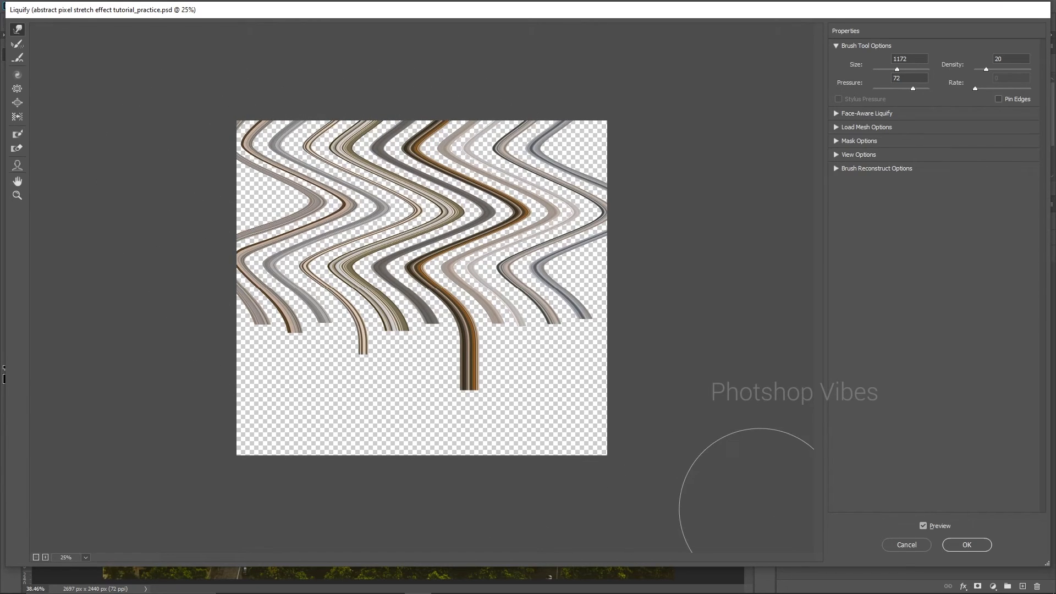
click(967, 544)
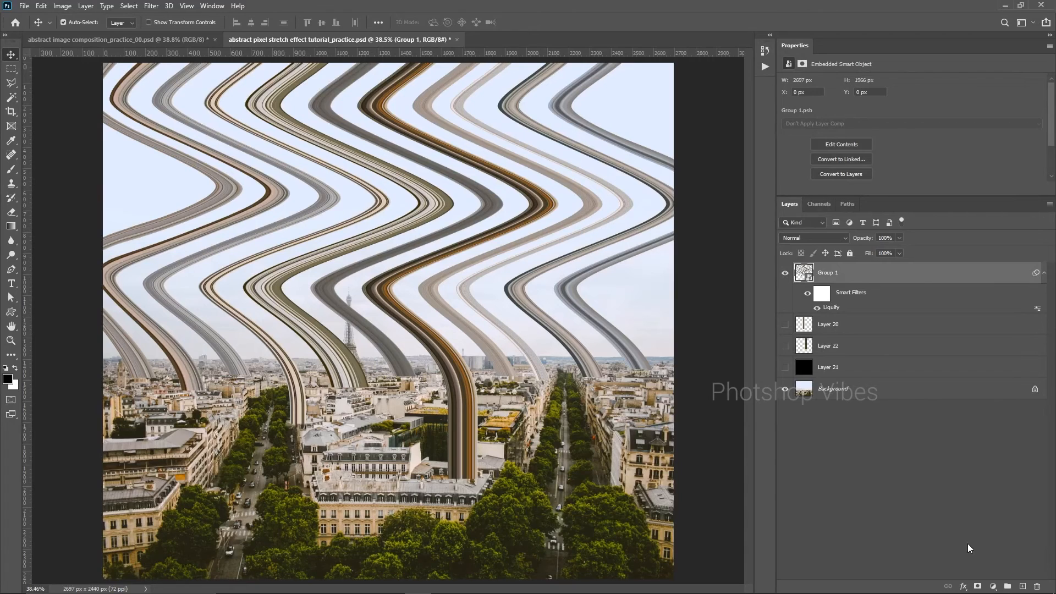
Narrow the crop frame from both sides to a portrait format, keeping the image's full height and the central wavy strips.
scroll(482, 407, down, 1)
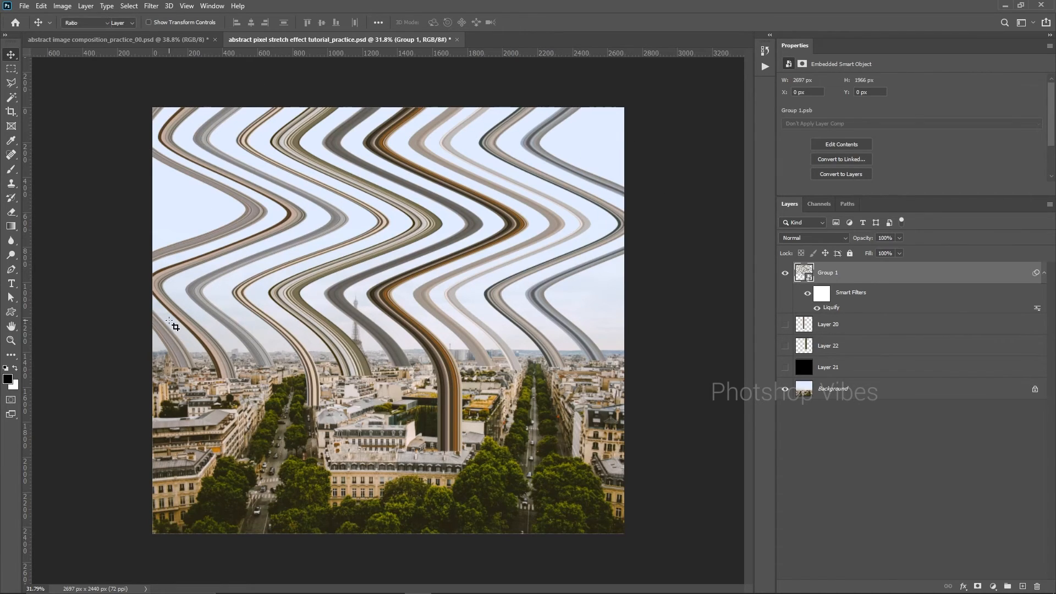
key(c)
drag(147, 328, 192, 328)
drag(587, 319, 561, 327)
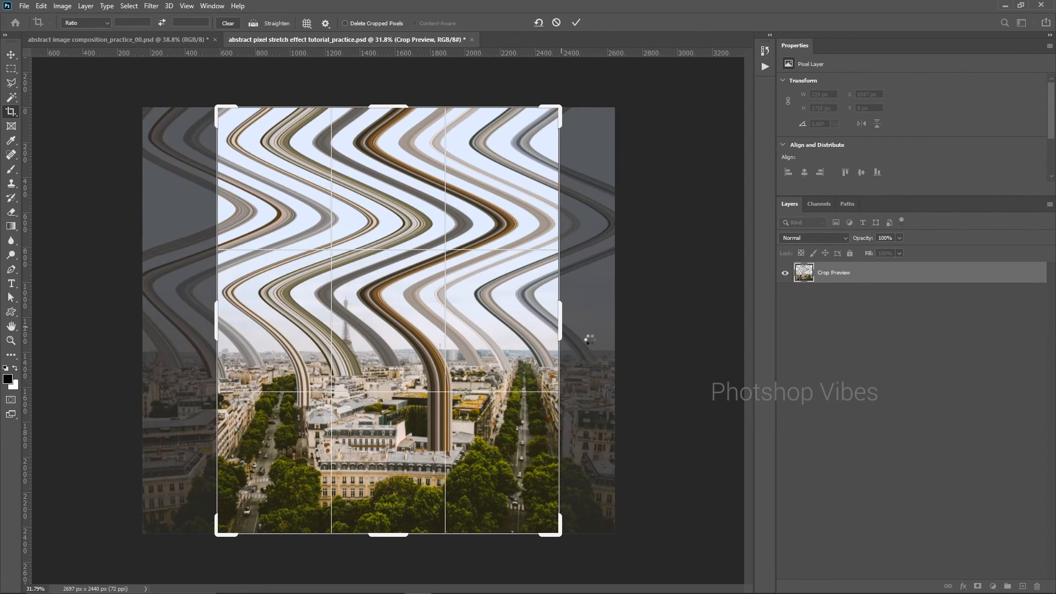